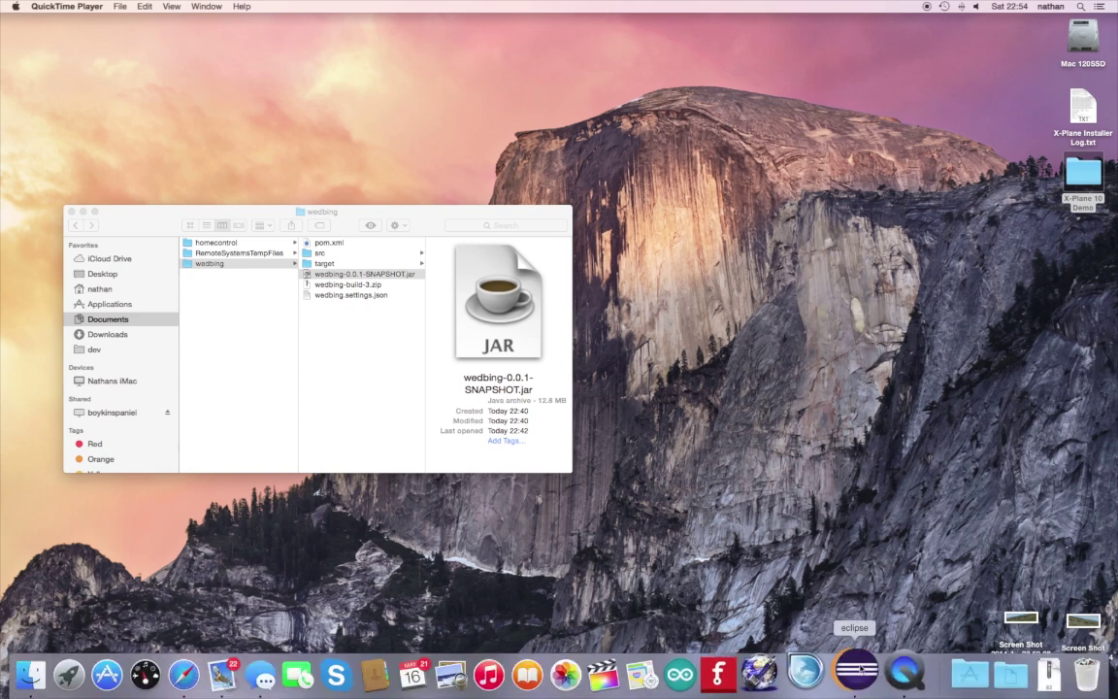
- Run wedbing-0.0.1-SNAPSHOT.jar from Finder, leaving its file name unchanged
left_click(307, 278)
key("Return")
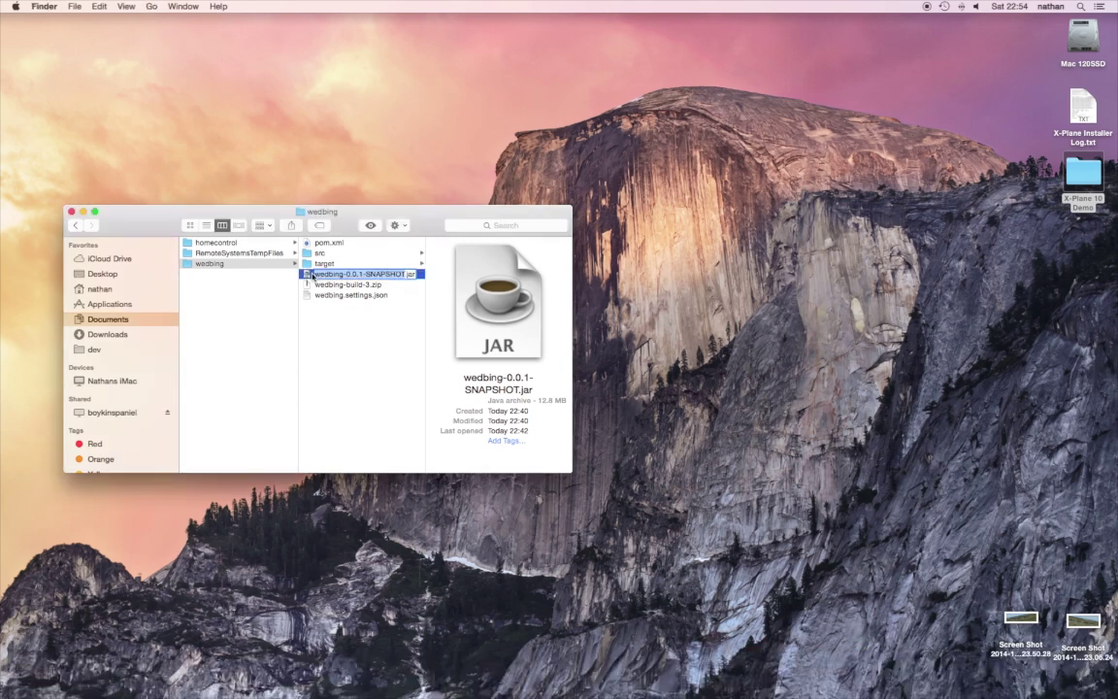
key("Escape")
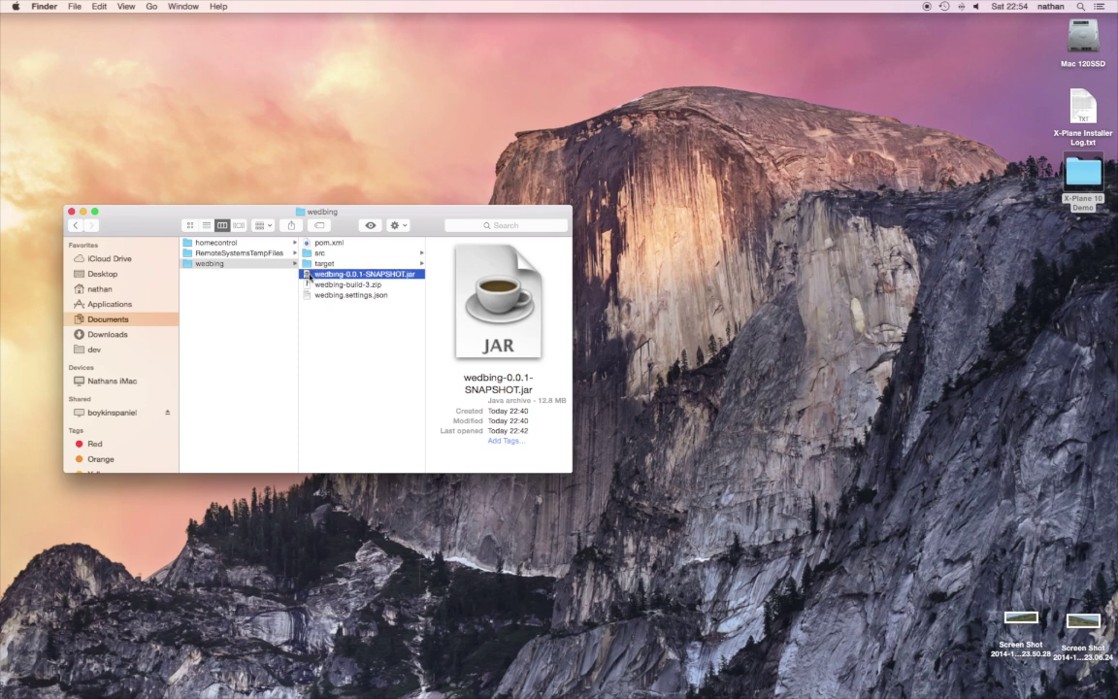
double_click(309, 278)
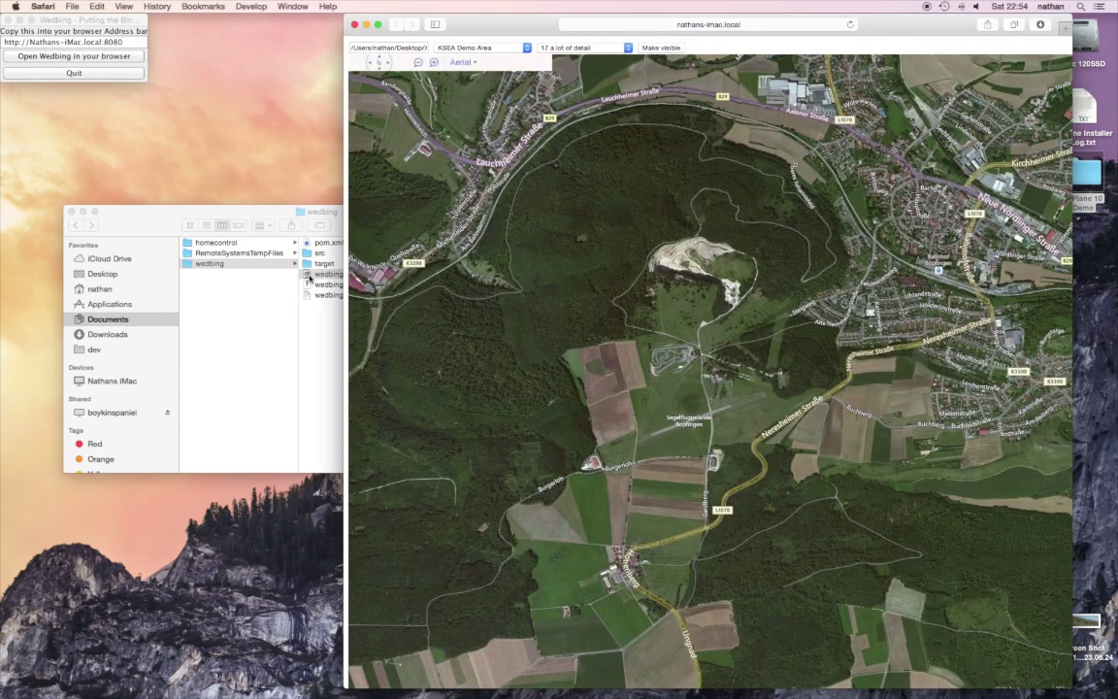
- Show the EGKA by NS area on the Wedbing map
left_click(521, 49)
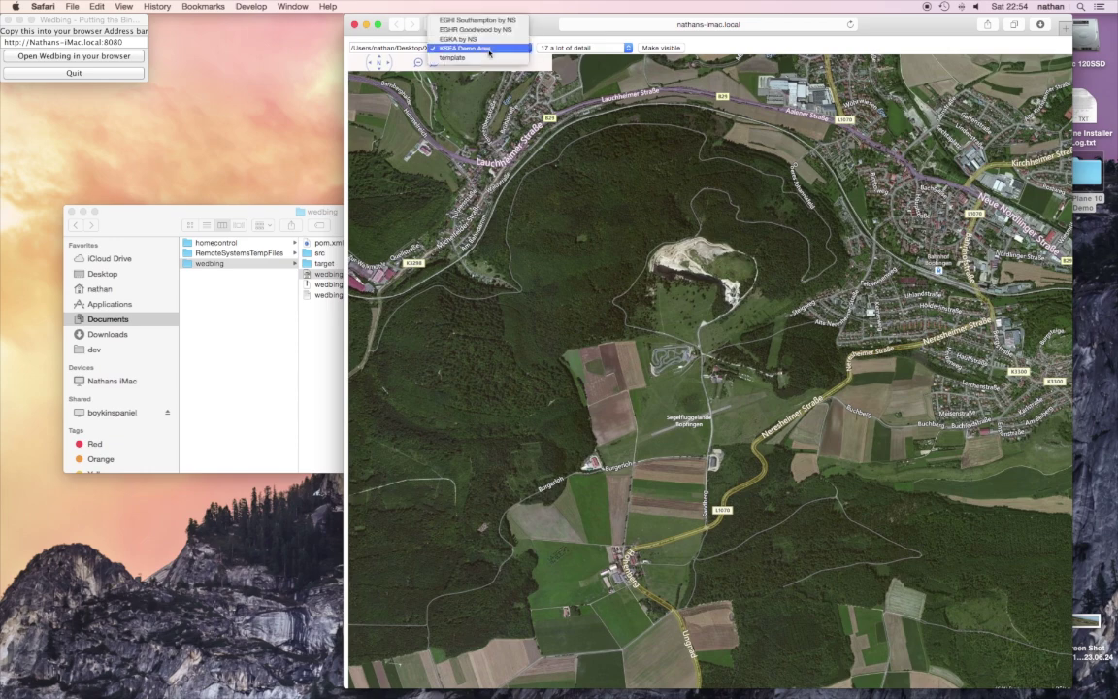
left_click(488, 49)
left_click(489, 53)
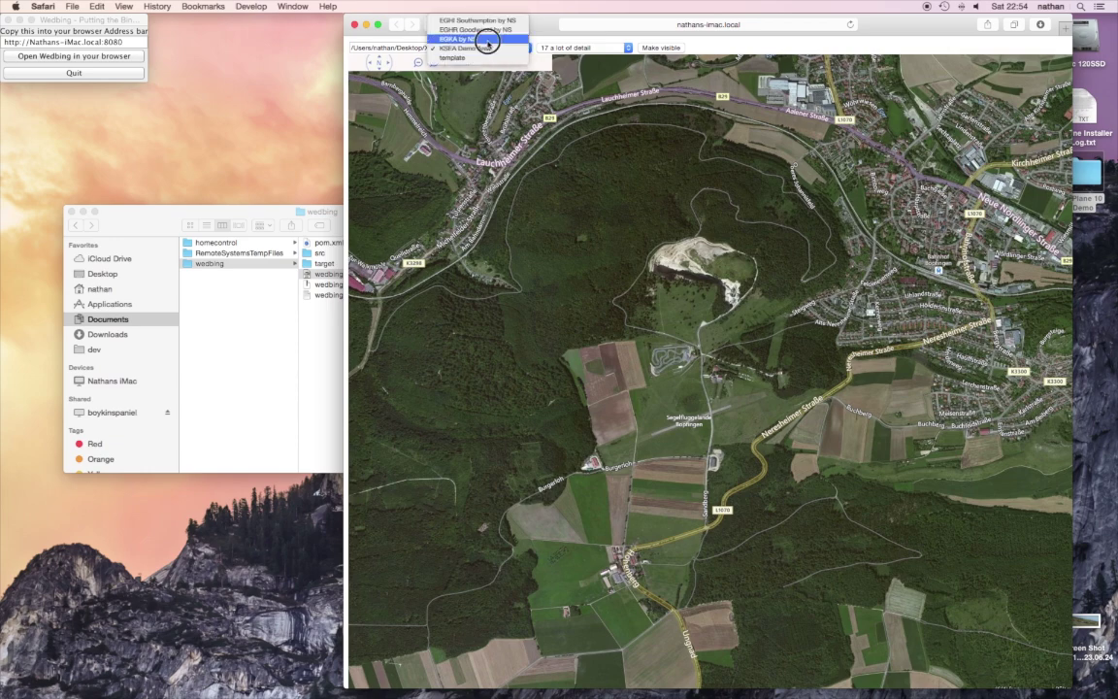
left_click(488, 40)
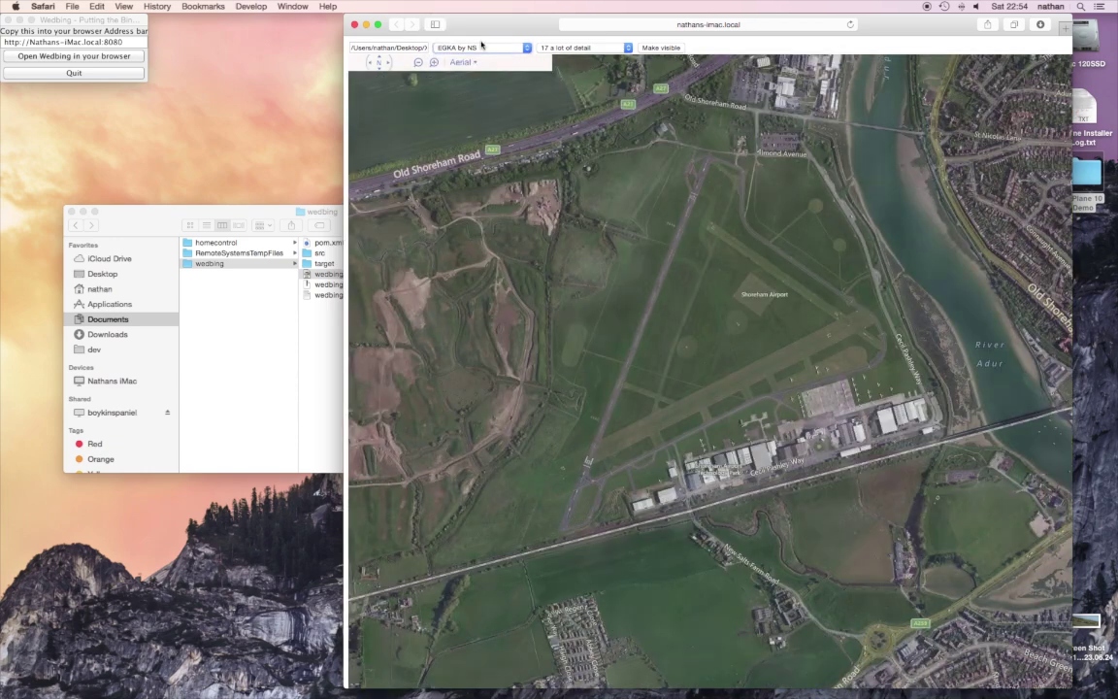
- Switch the map to the KSEA Demo Area in Aerial style, then close the Safari window
left_click(483, 49)
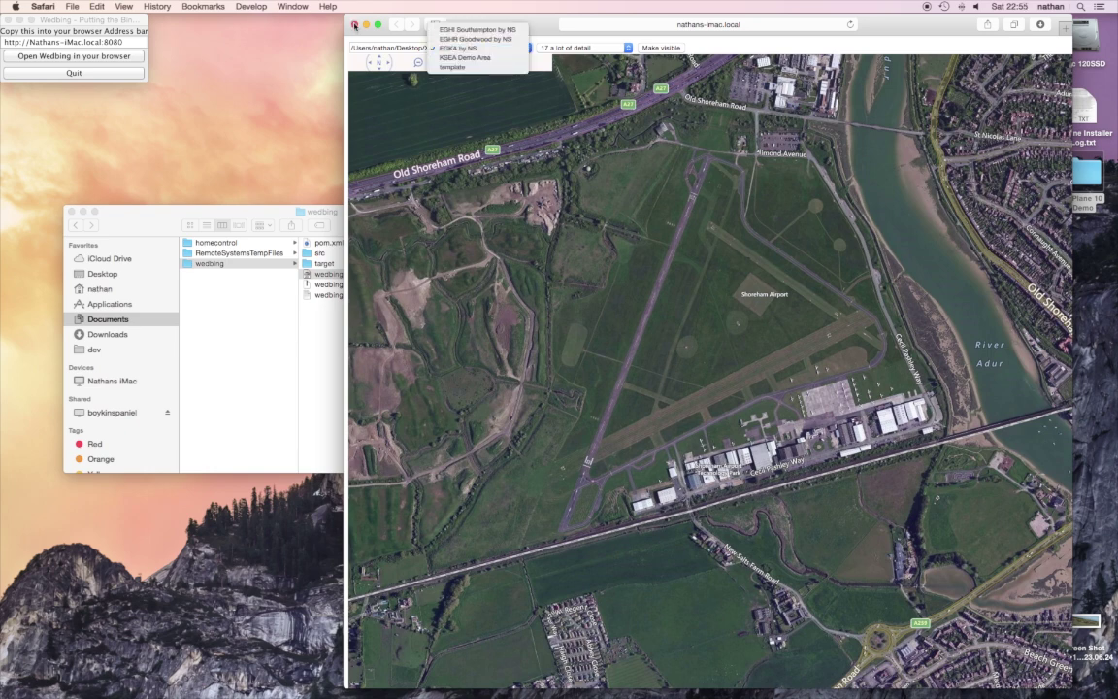
left_click(473, 57)
left_click(463, 62)
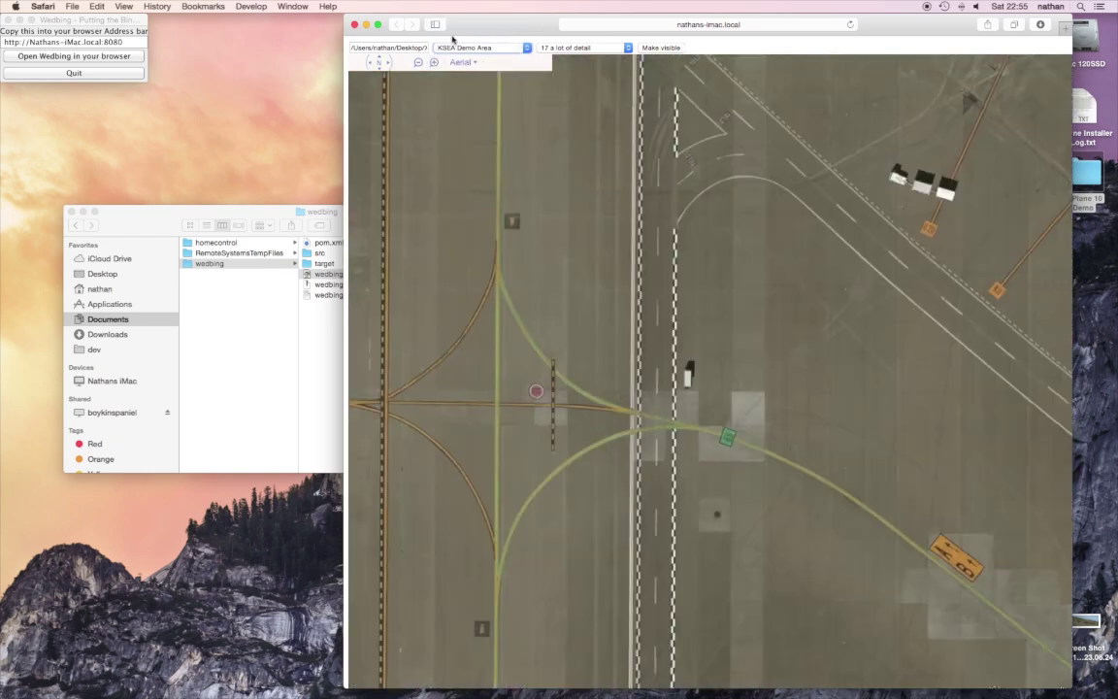
left_click(354, 25)
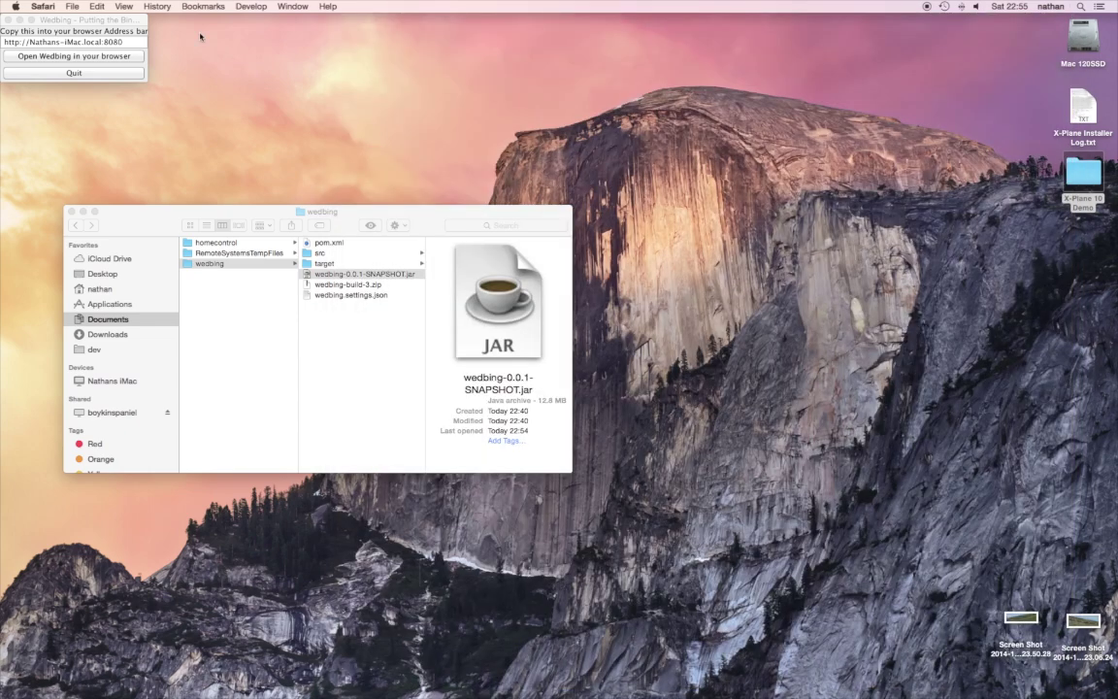
- Launch WED from the Dock and create a new scenery package
left_click(100, 61)
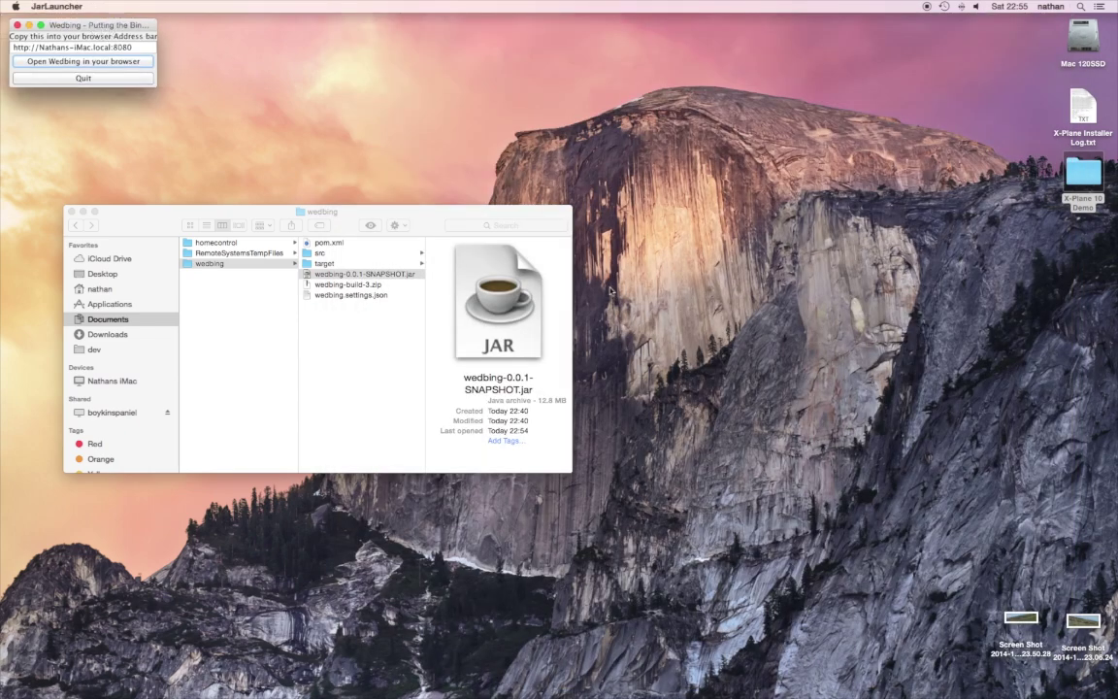
mouse_move(757, 679)
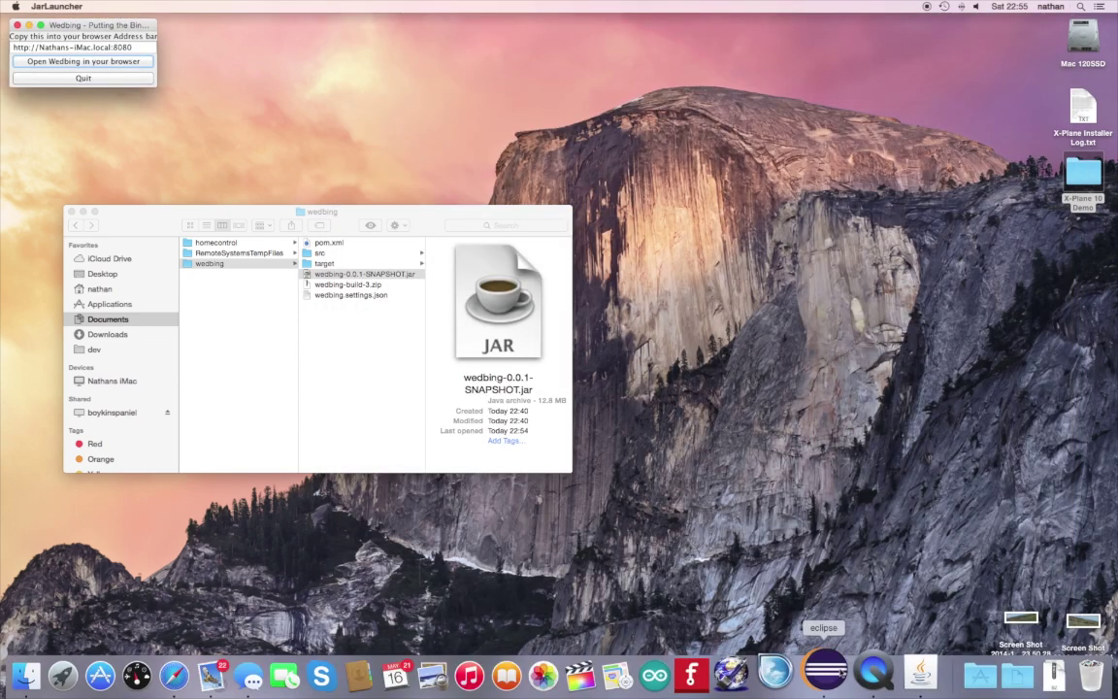
left_click(740, 678)
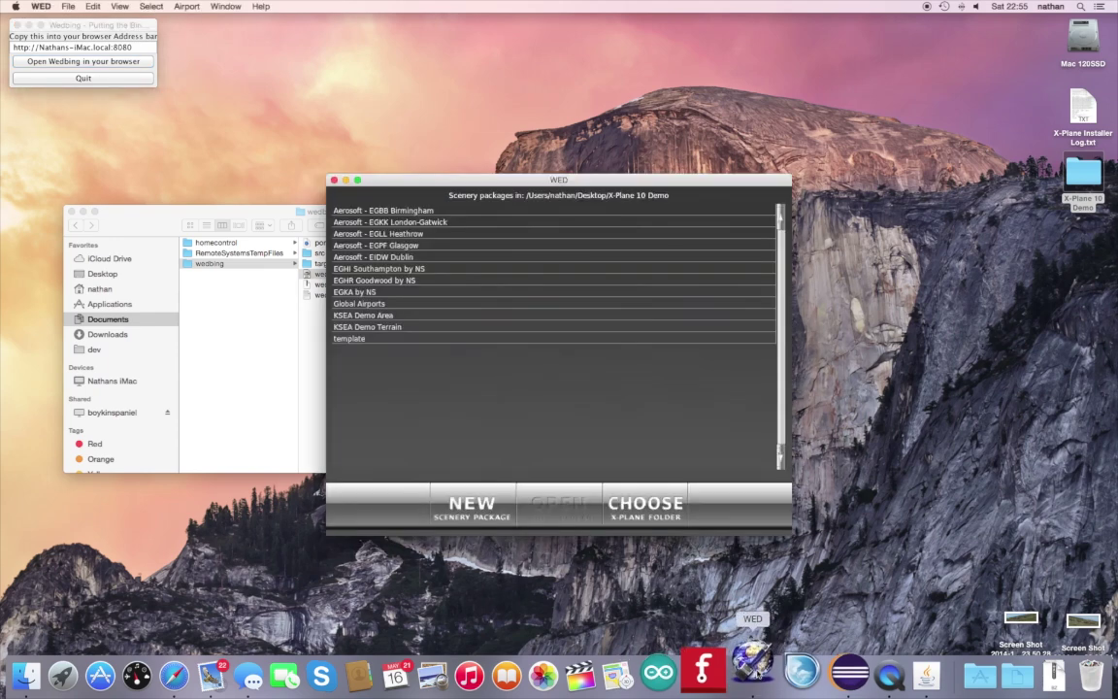
left_click(471, 504)
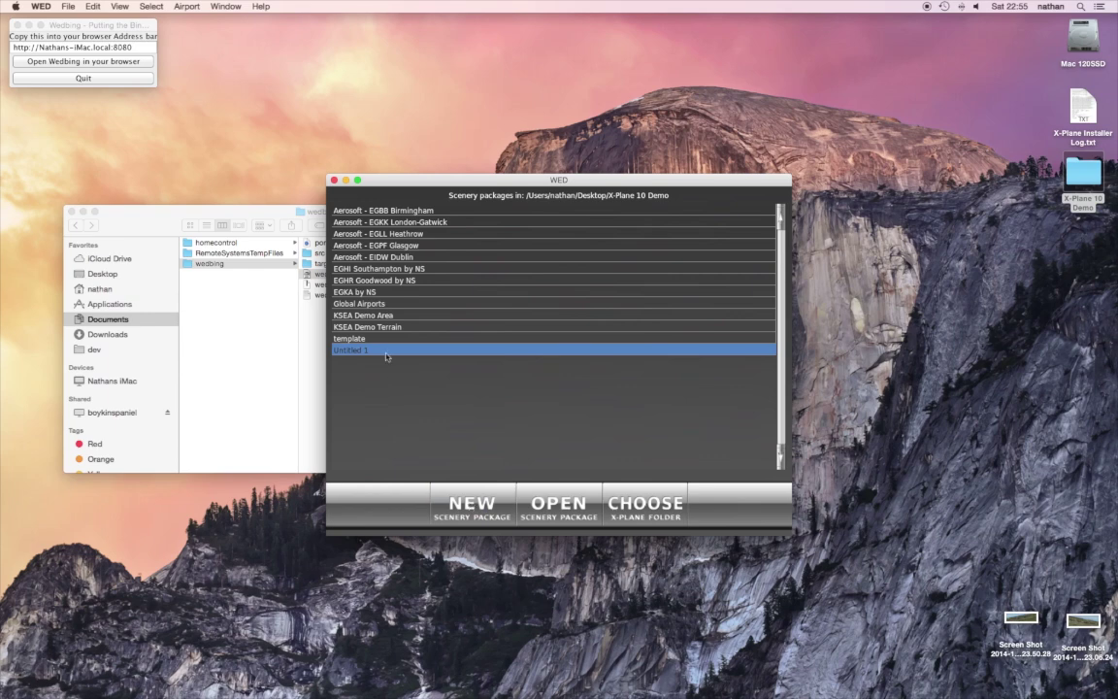
- Rename the Untitled 1 package to 'Lands End'
left_click(380, 350)
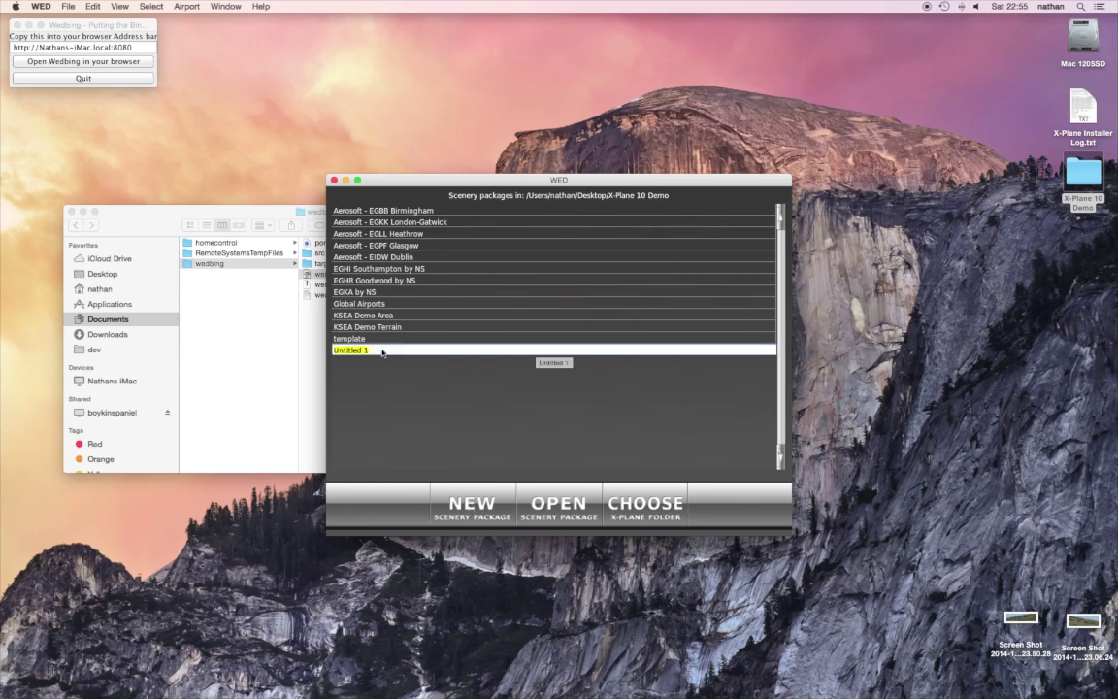
type("Lands End")
key("Return")
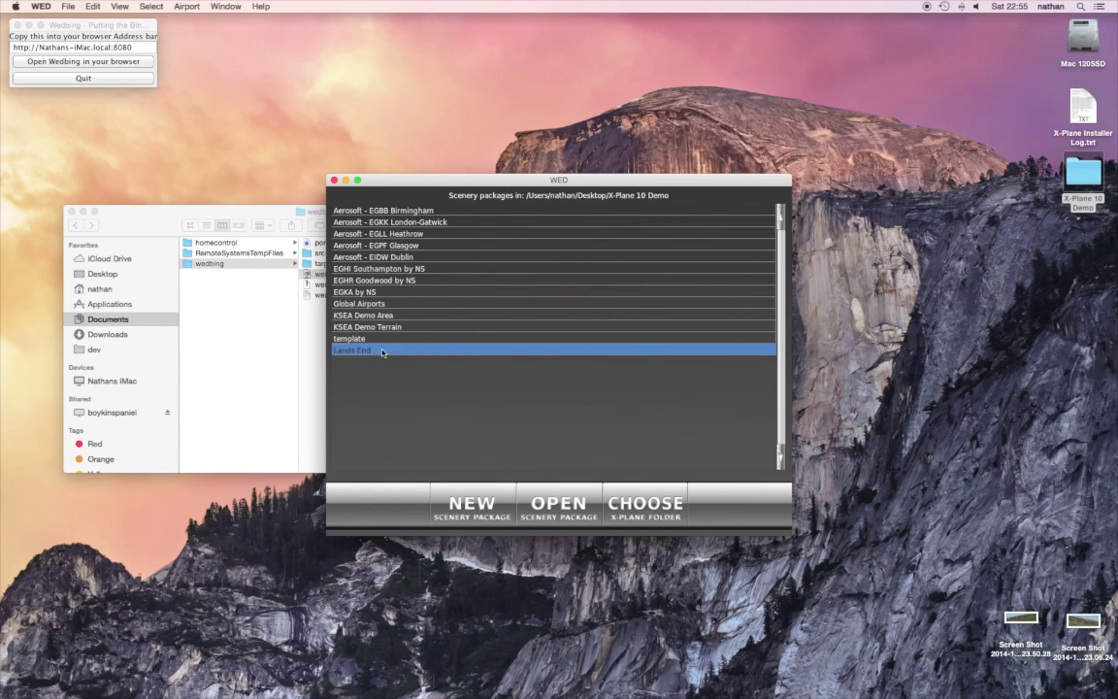
left_click(197, 672)
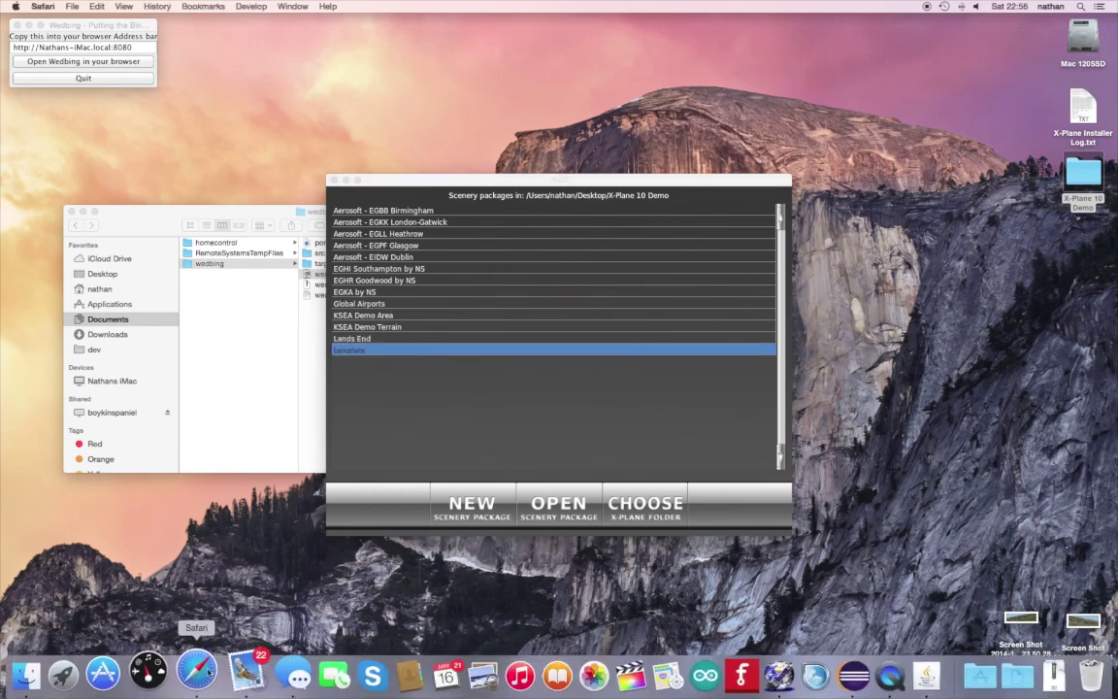
left_click(405, 339)
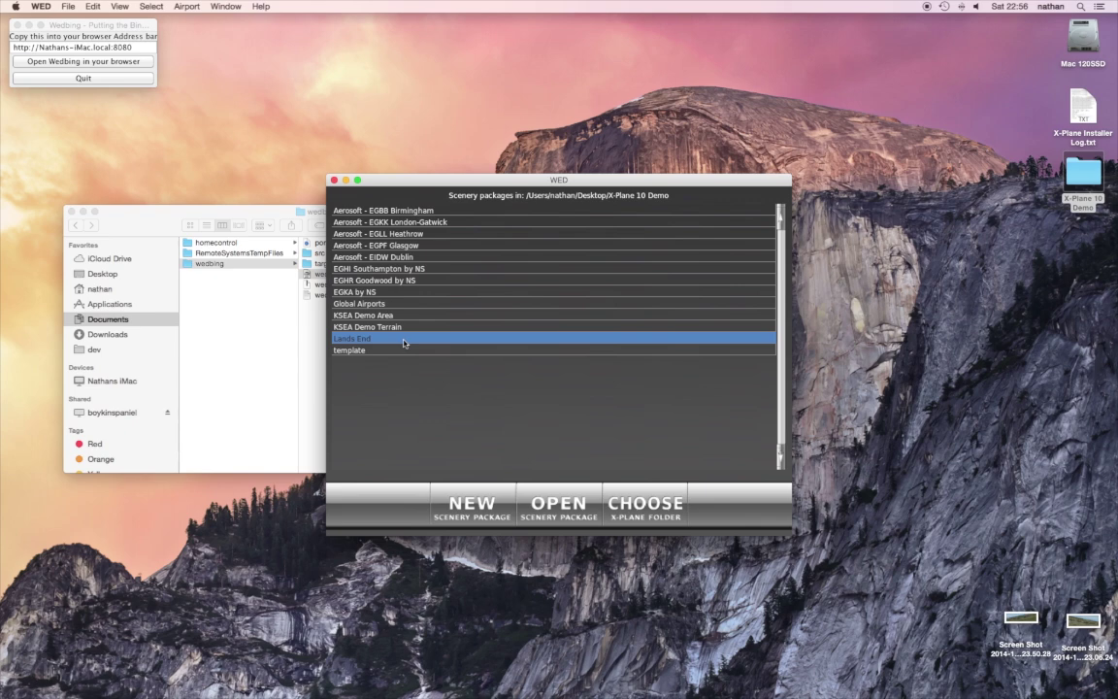
- In X-Plane 10 Demo's Custom Scenery, rename the Lands End folder to 'EGHC Lands End by NS'
double_click(1086, 179)
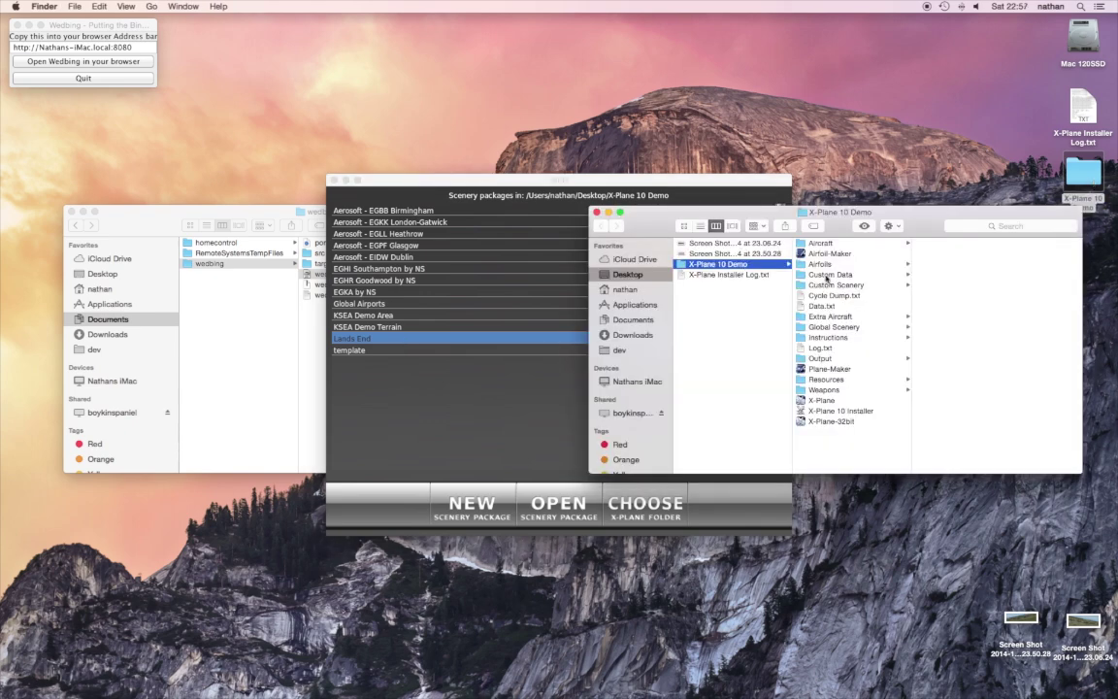
left_click(835, 284)
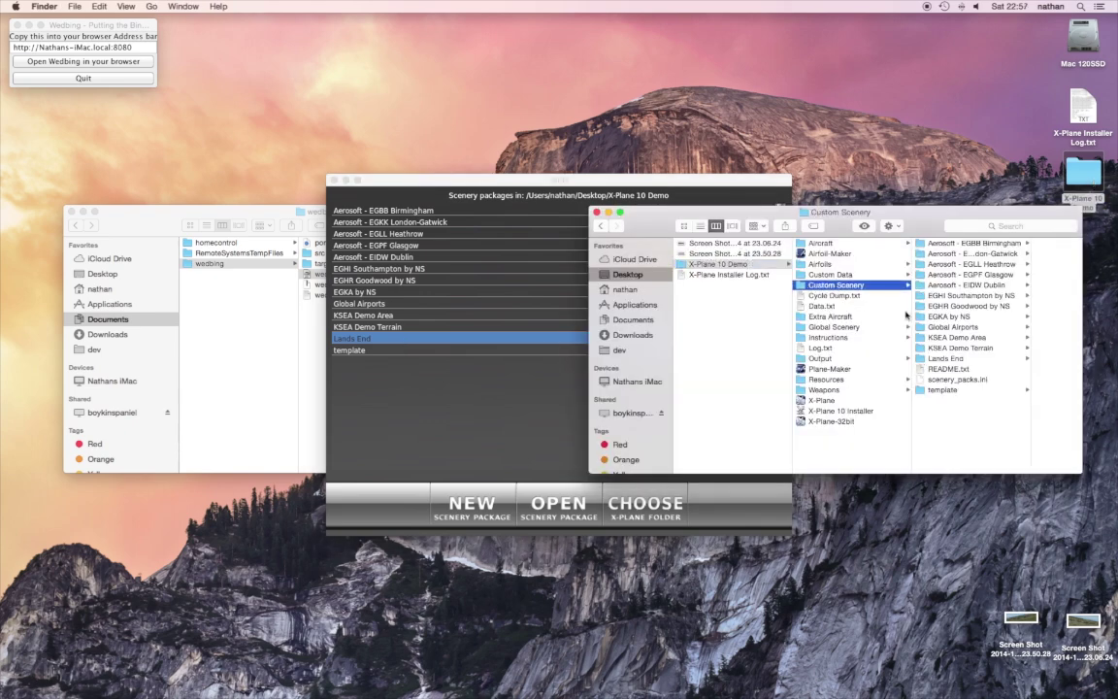
left_click(941, 358)
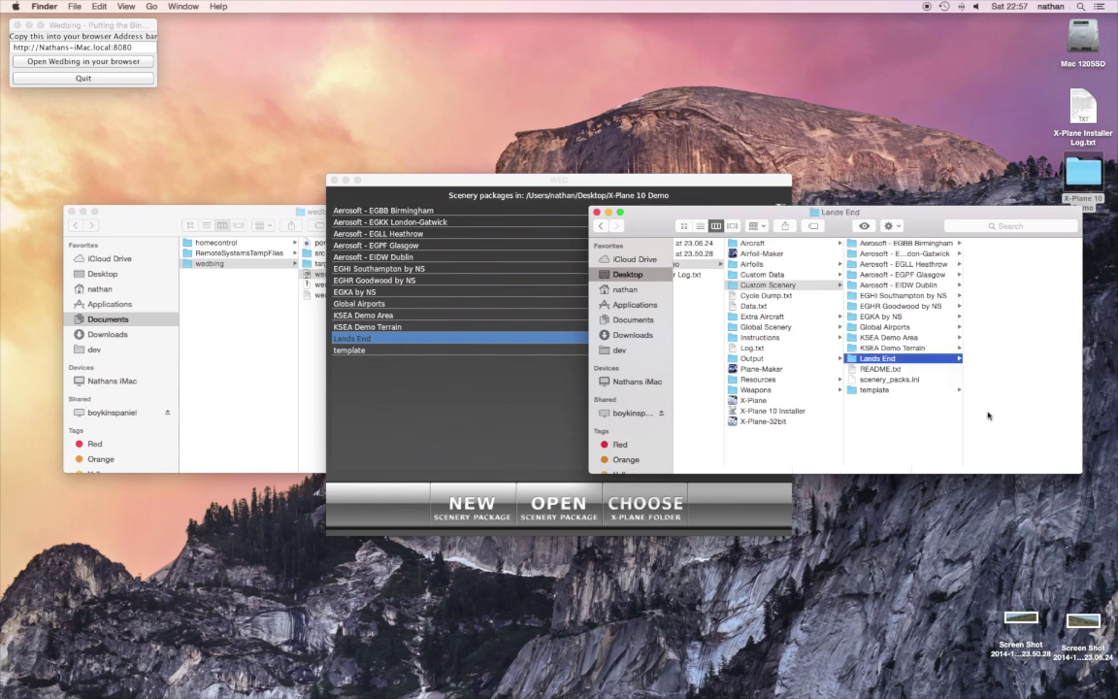
key("Return")
type("EGHC Lands")
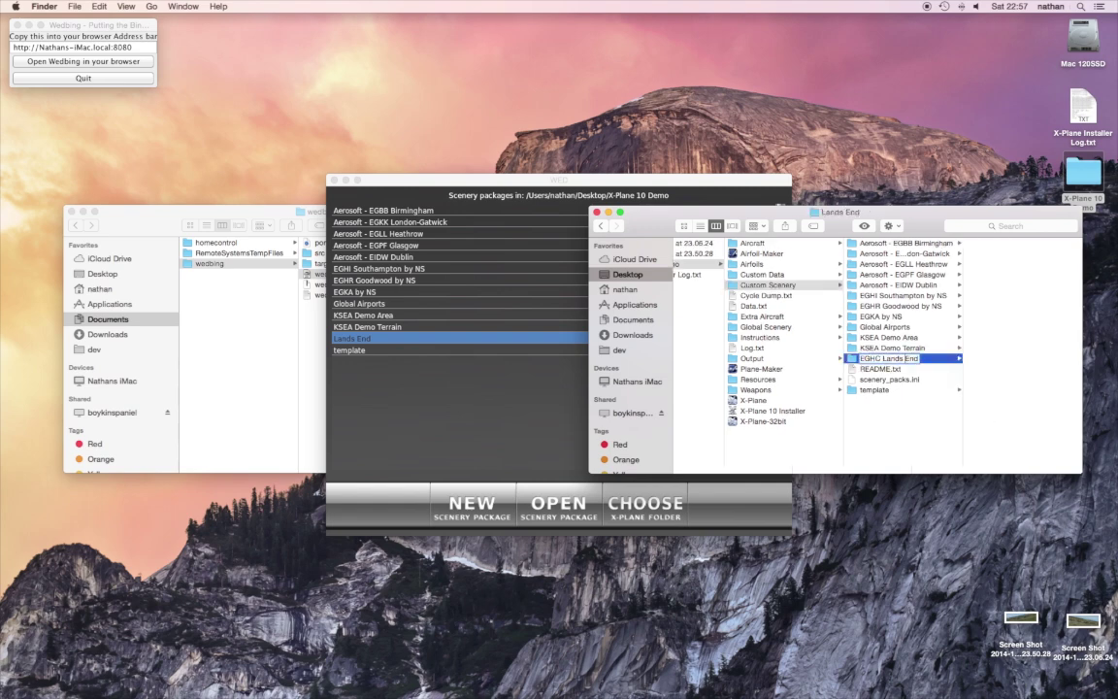
type(" End by NS")
key("Return")
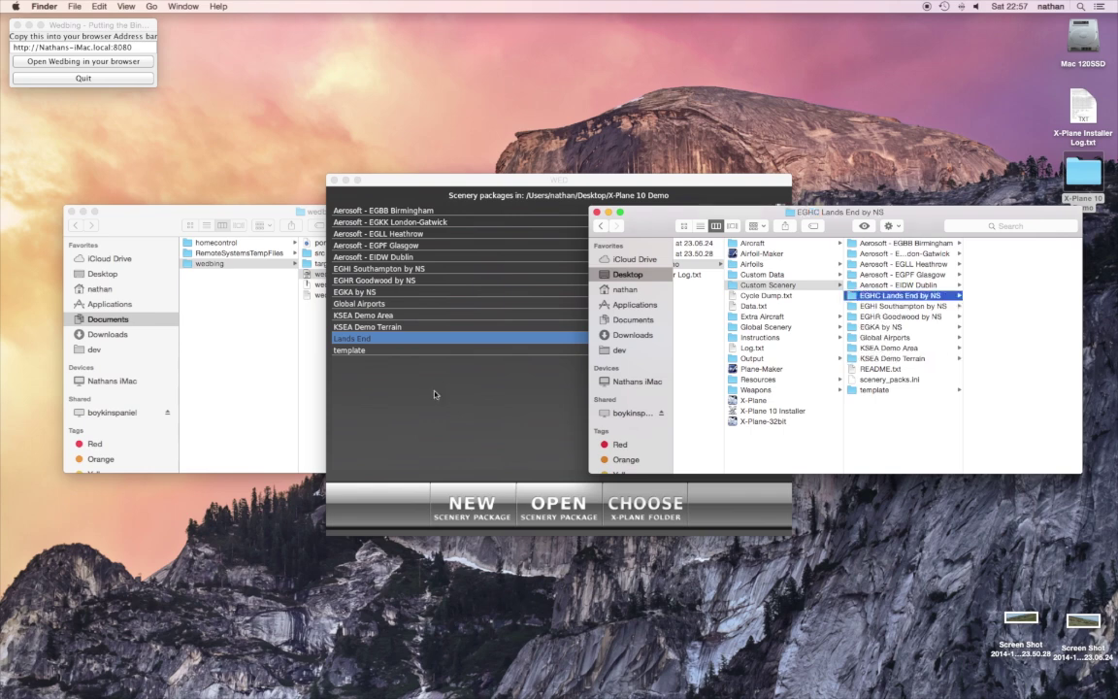
left_click(393, 355)
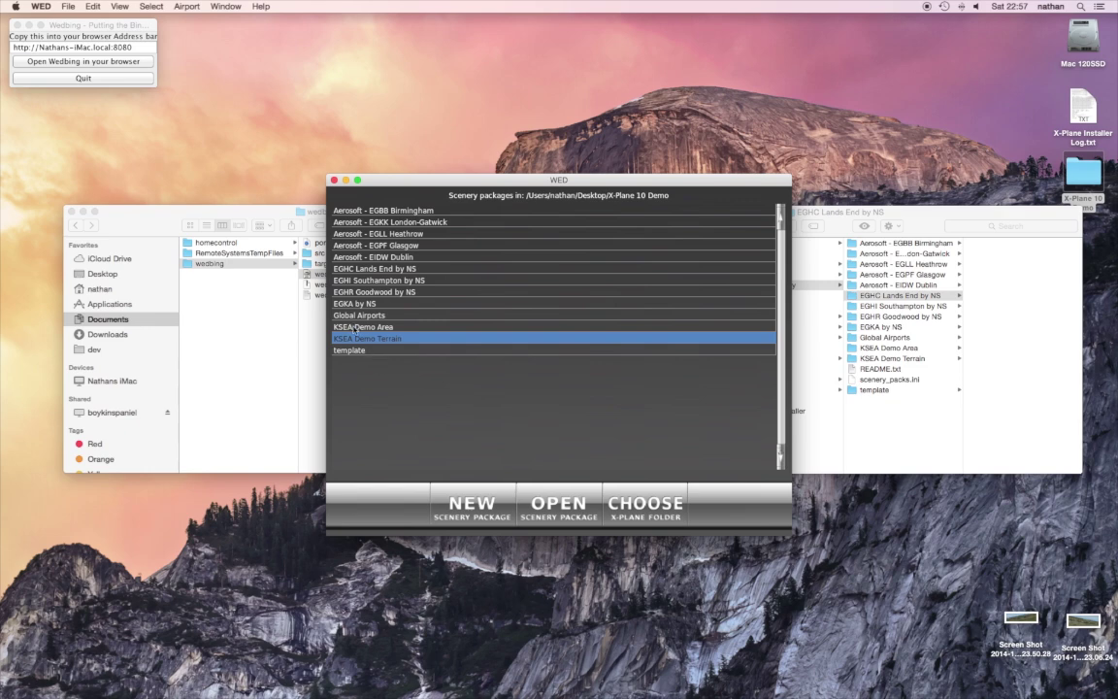
- Open the EGHC Lands End by NS package and import Gateway pack 14421 for EGHC Lands End St Just
left_click(387, 269)
left_click(547, 509)
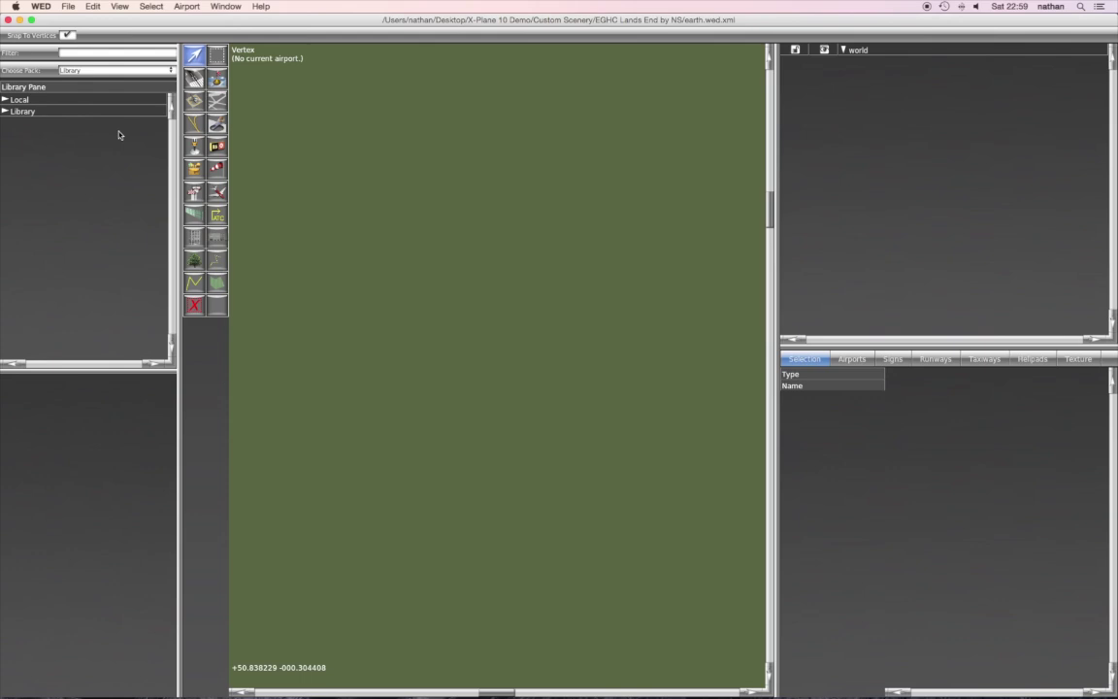
left_click(67, 6)
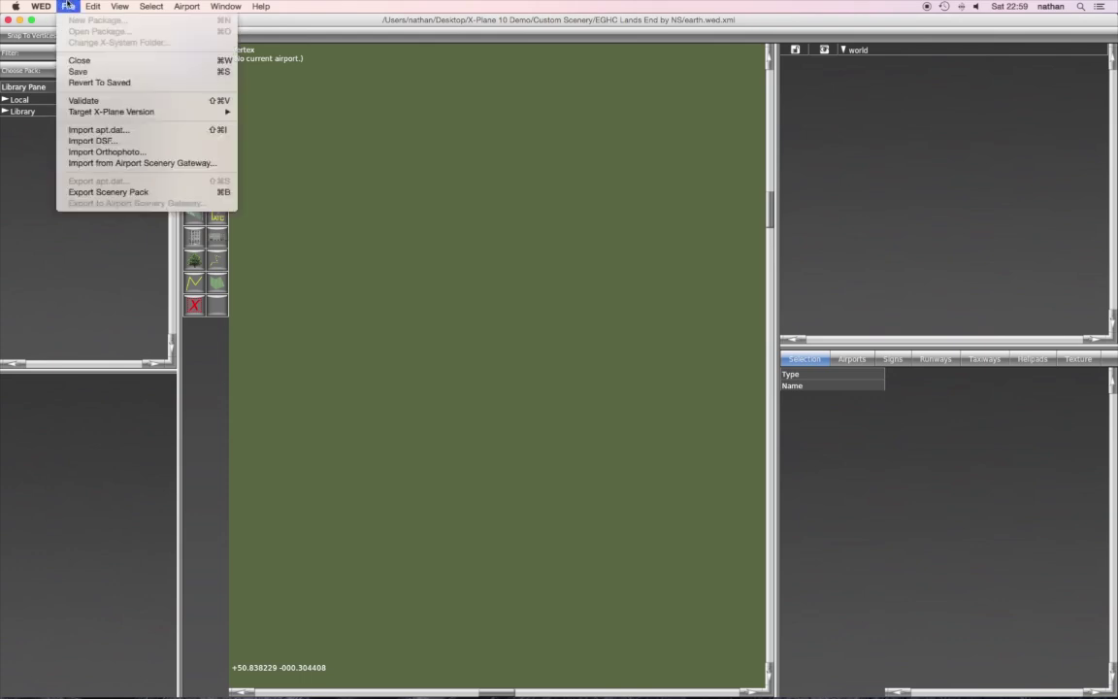
left_click(161, 164)
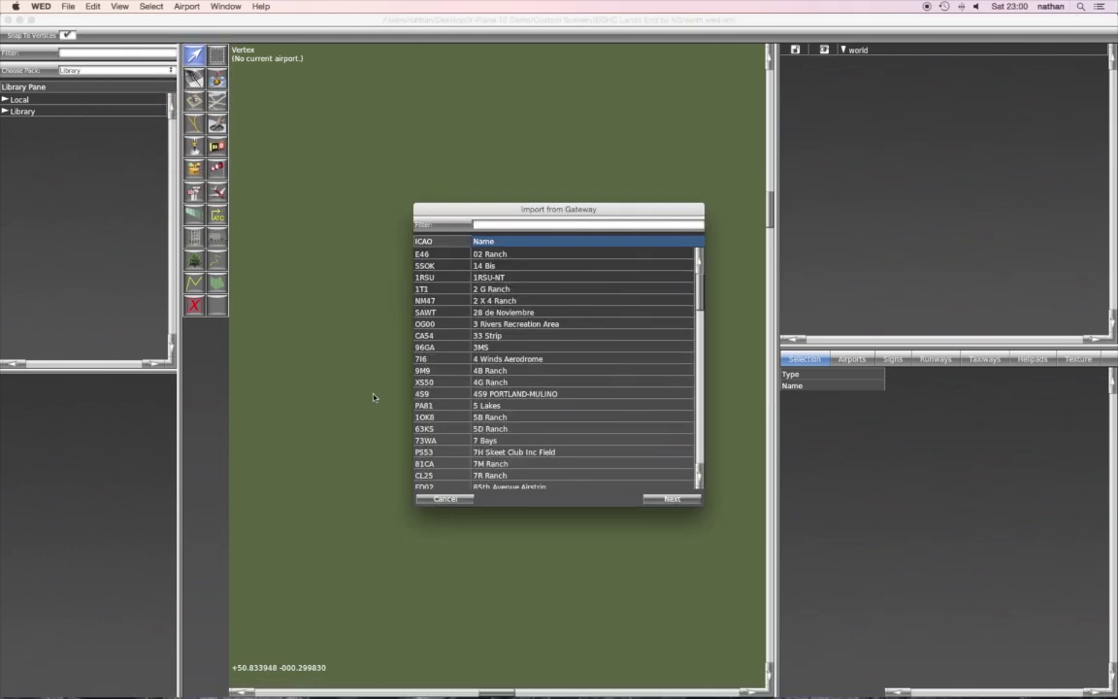
type("eghc")
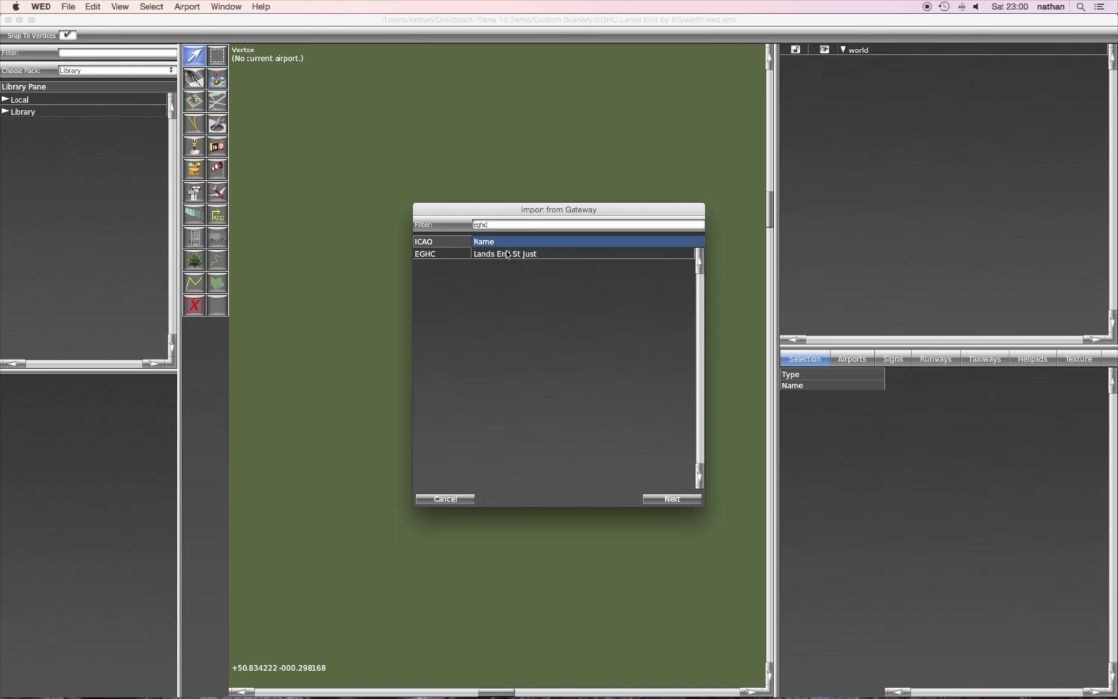
left_click(544, 256)
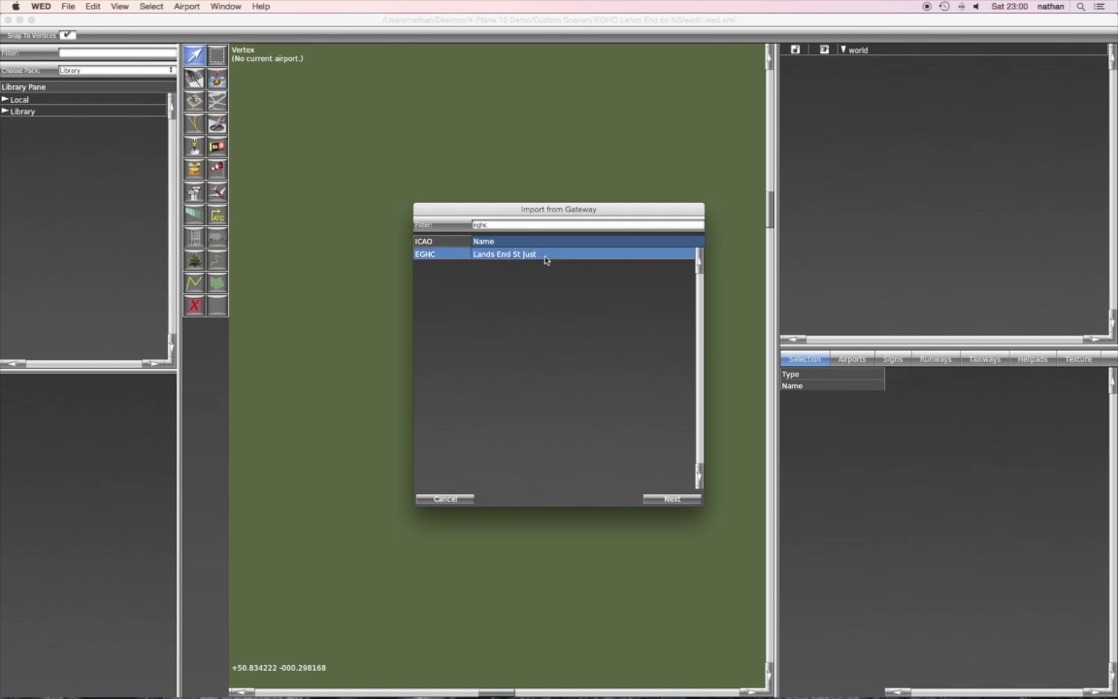
left_click(659, 500)
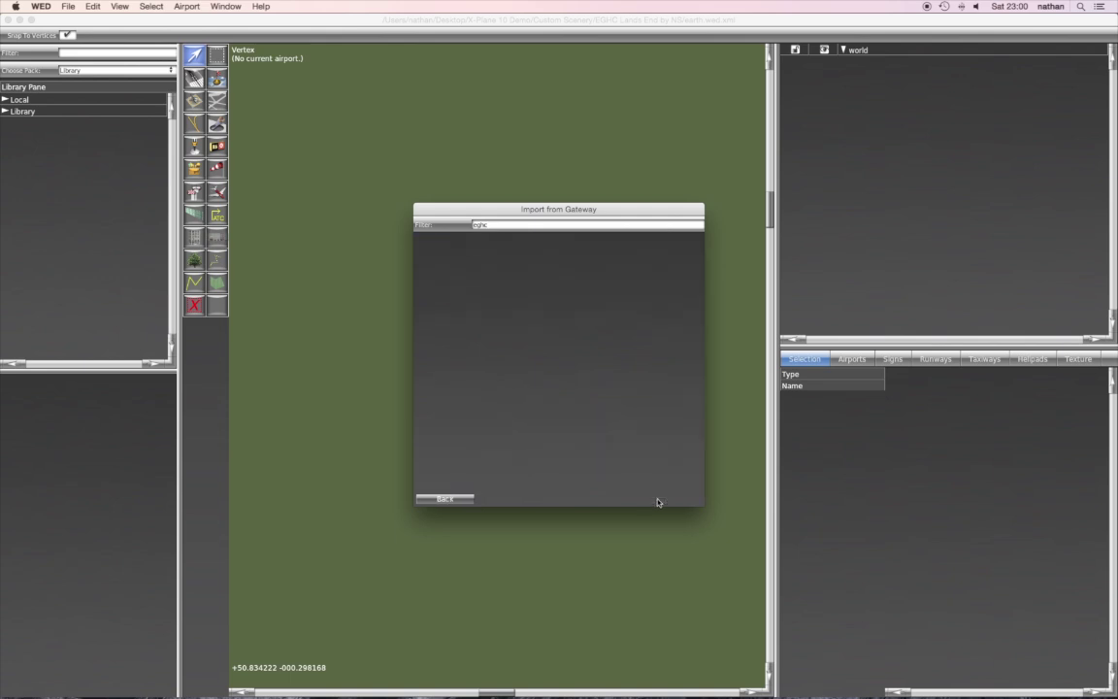
left_click(447, 256)
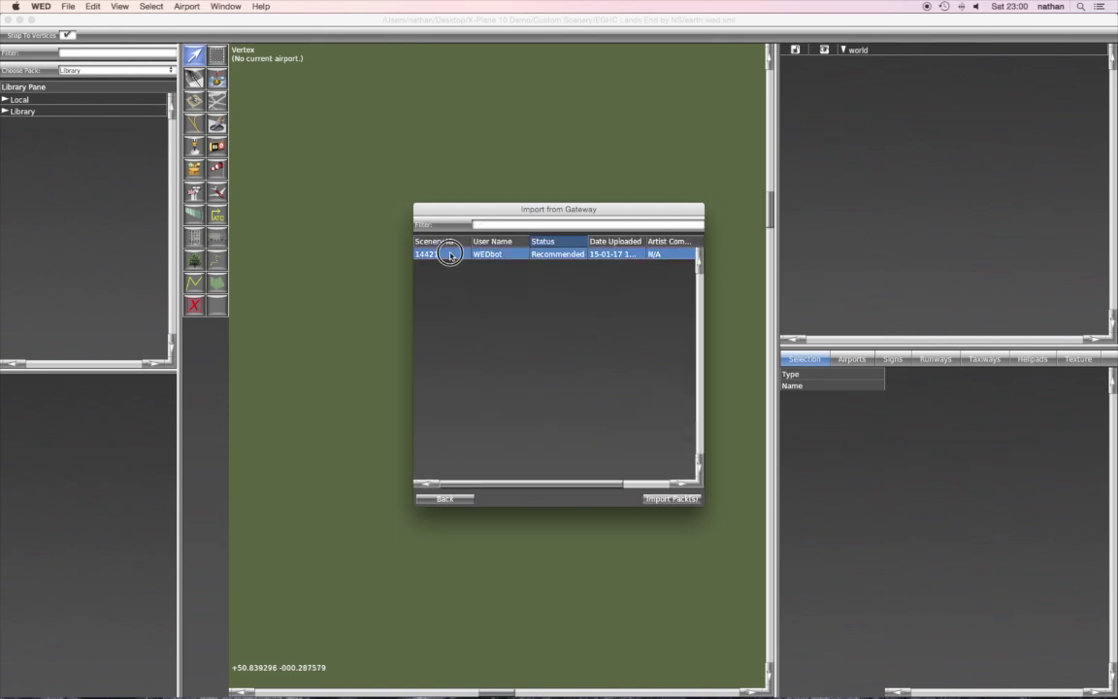
left_click(654, 499)
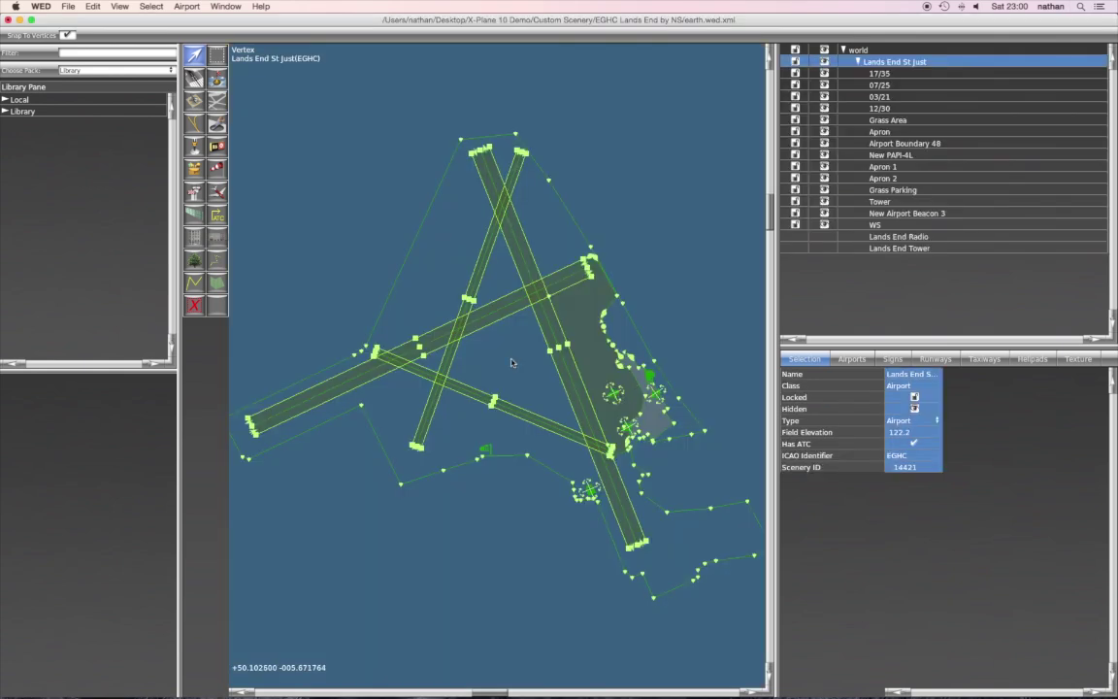
- Zoom out and back in to locate the imported EGHC airport, then save the document
scroll(512, 362, "down", 6)
scroll(511, 362, "down", 10)
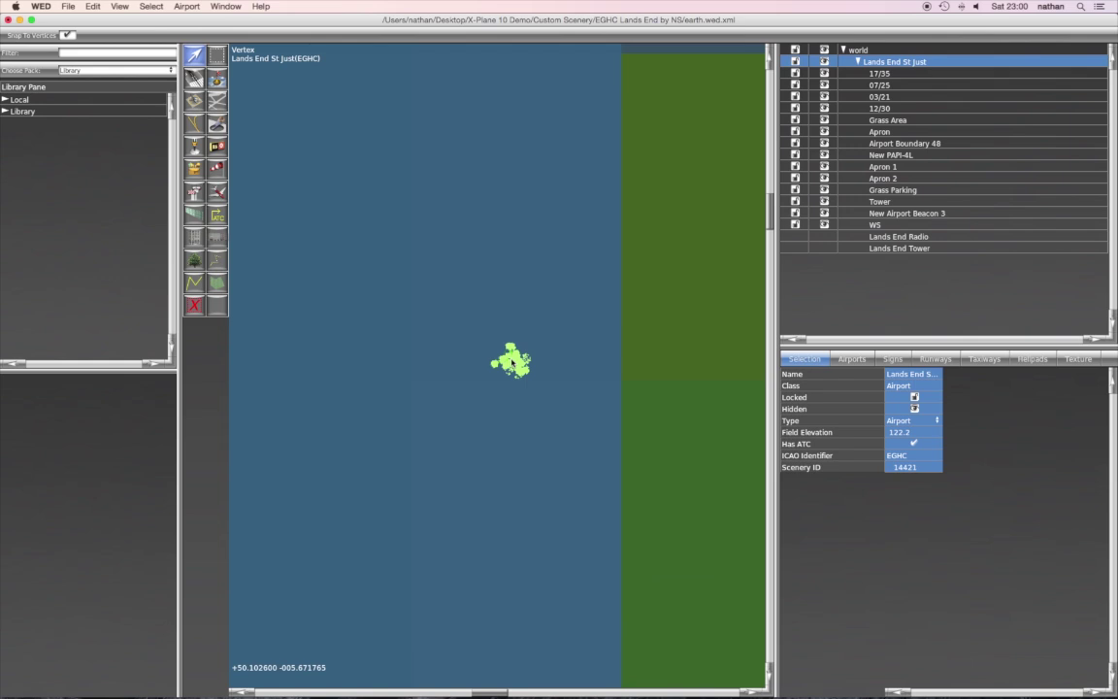
scroll(511, 361, "down", 8)
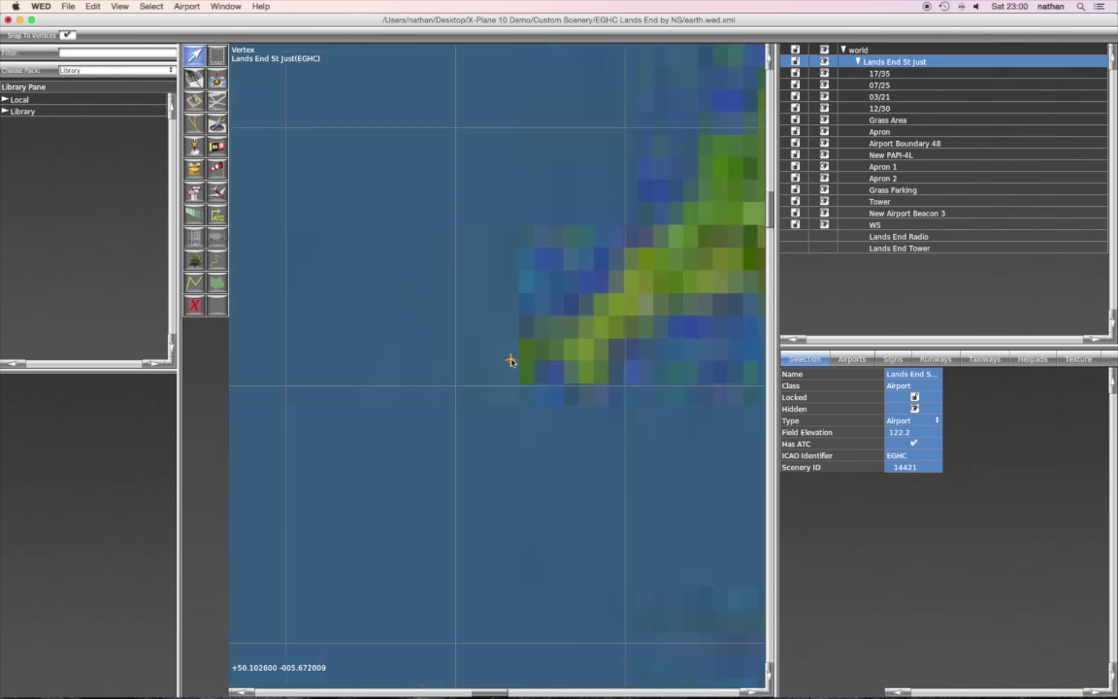
scroll(512, 361, "down", 10)
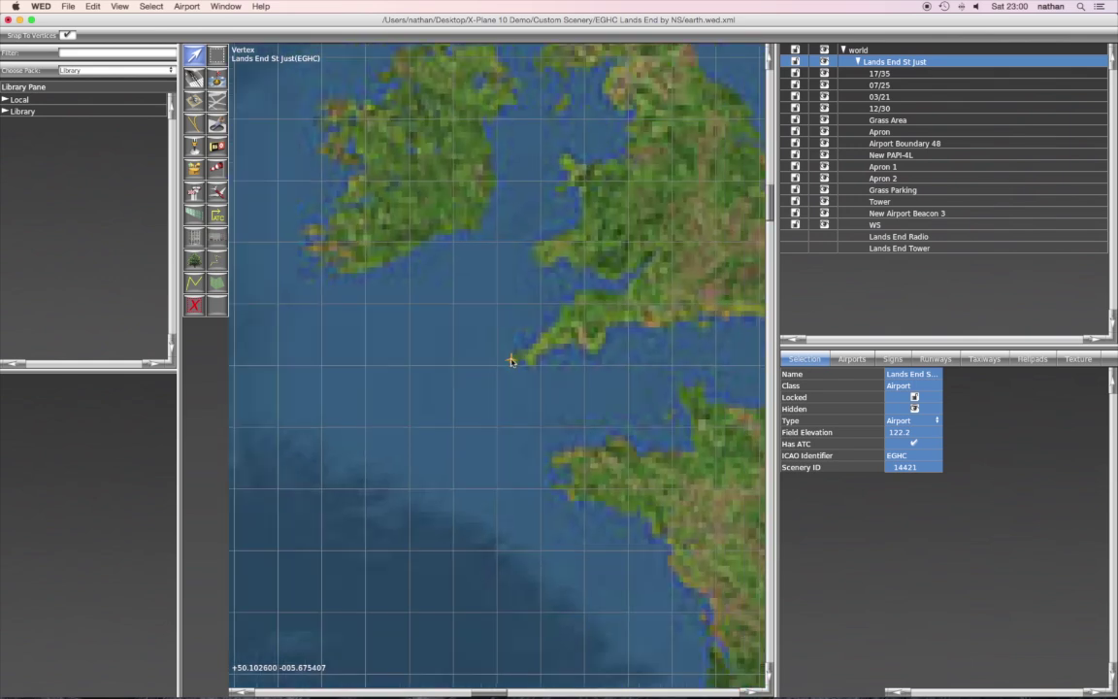
scroll(511, 361, "up", 15)
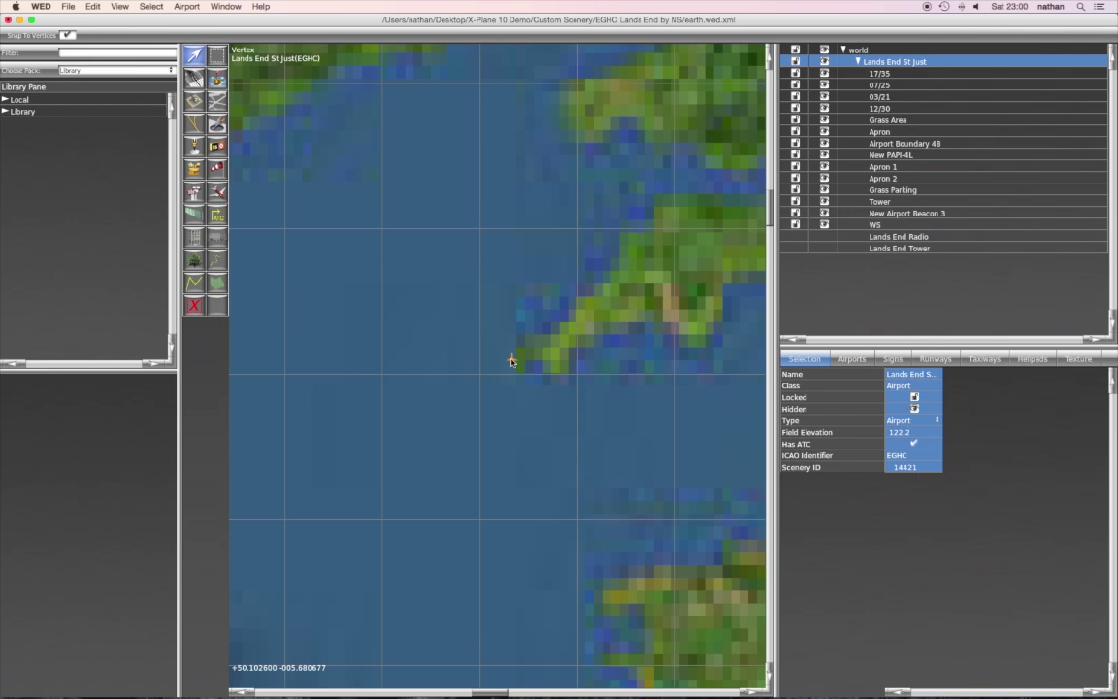
scroll(512, 361, "up", 10)
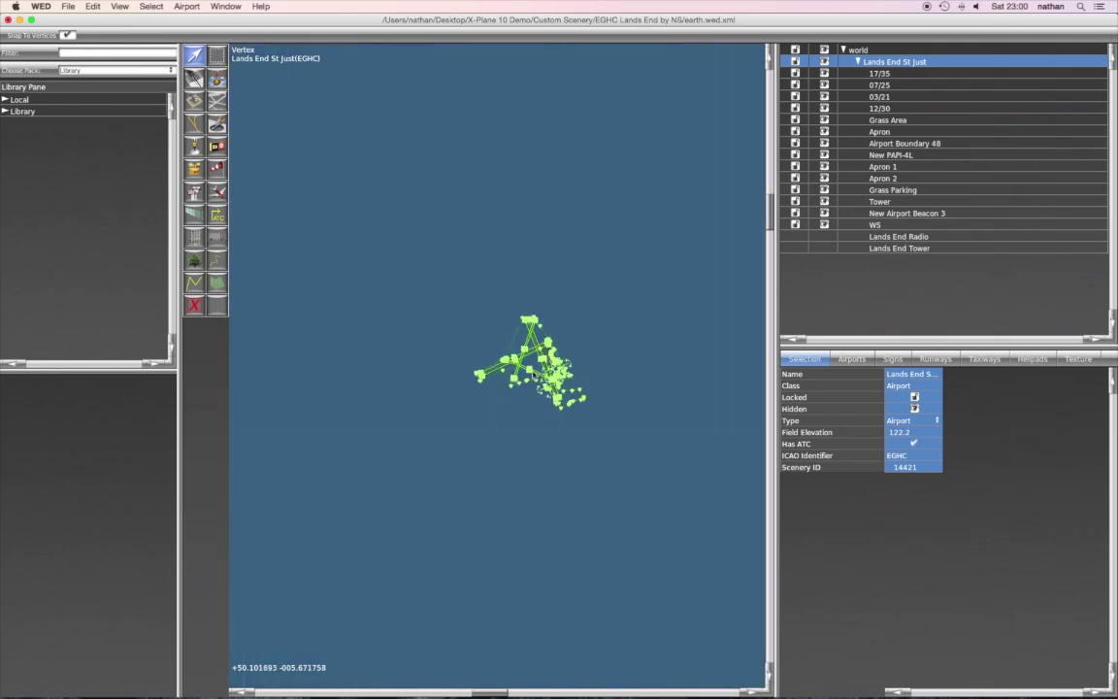
scroll(532, 350, "up", 8)
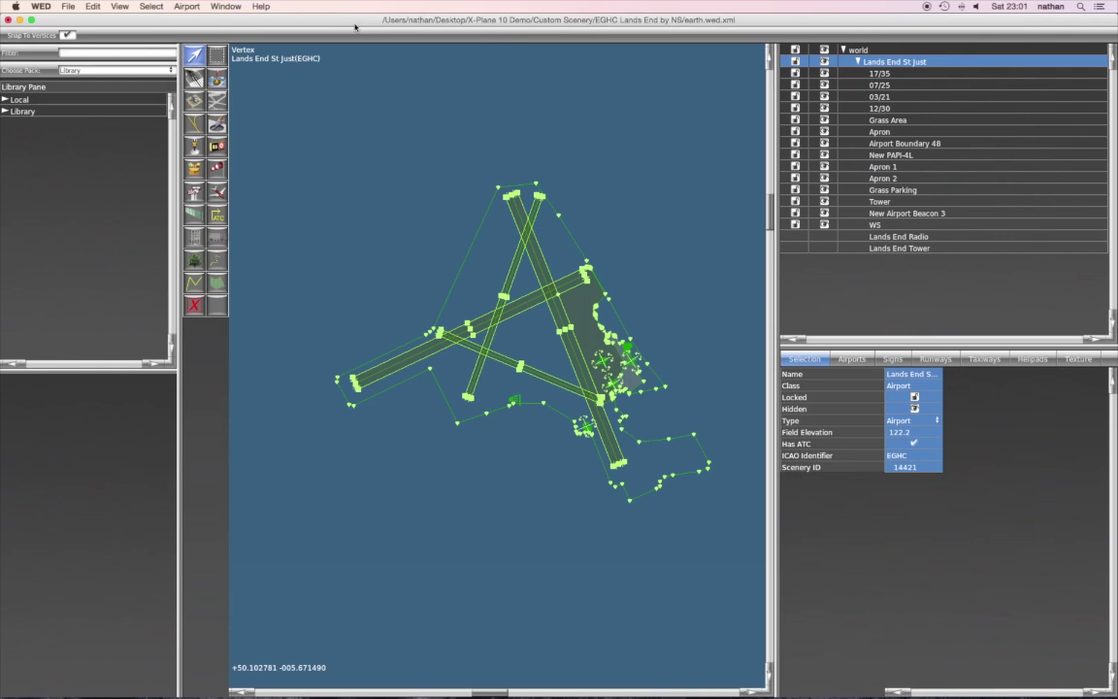
left_click(68, 6)
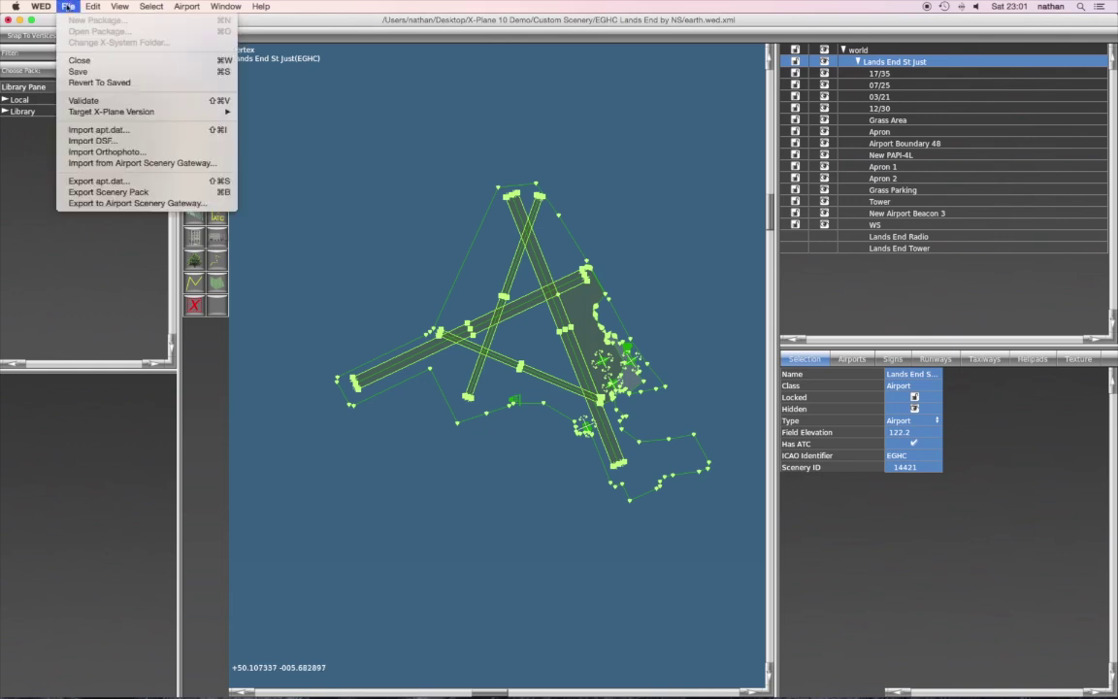
left_click(97, 74)
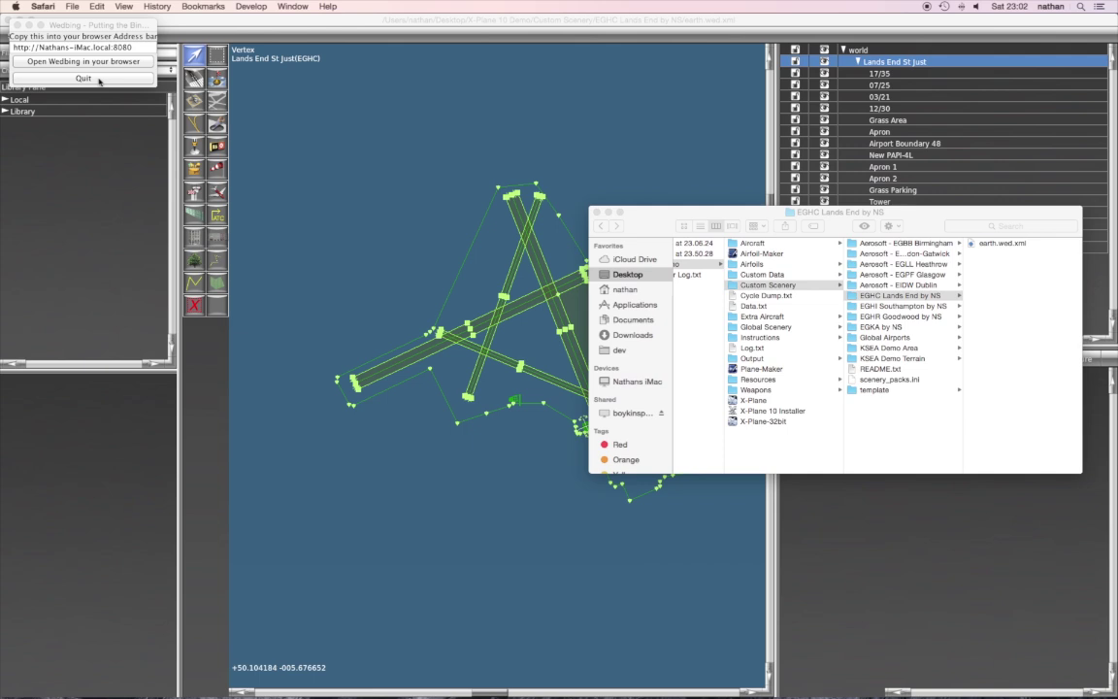
- Quit the Wedbing server and bring the wedbing Finder window forward
left_click(83, 78)
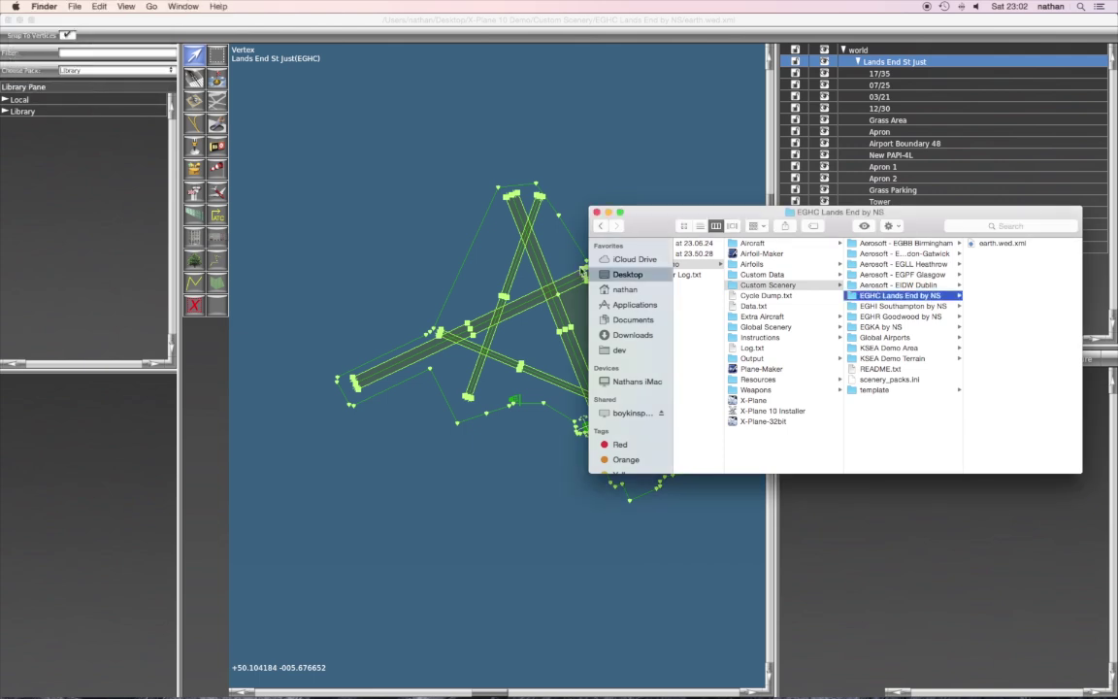
key("ctrl+Up")
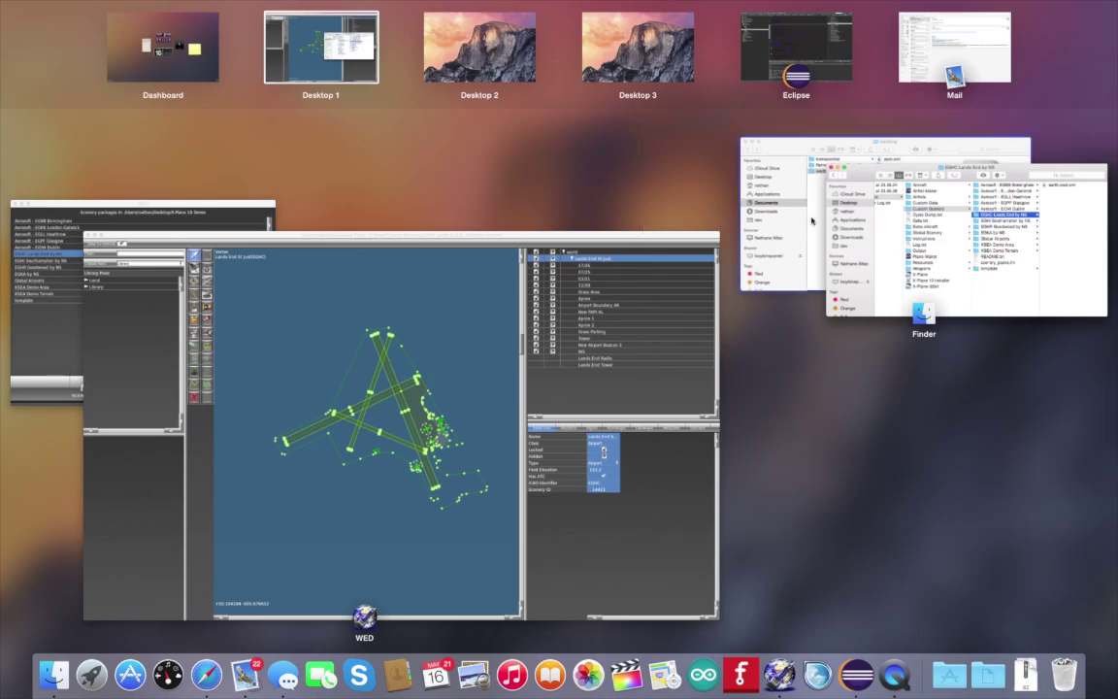
left_click(804, 230)
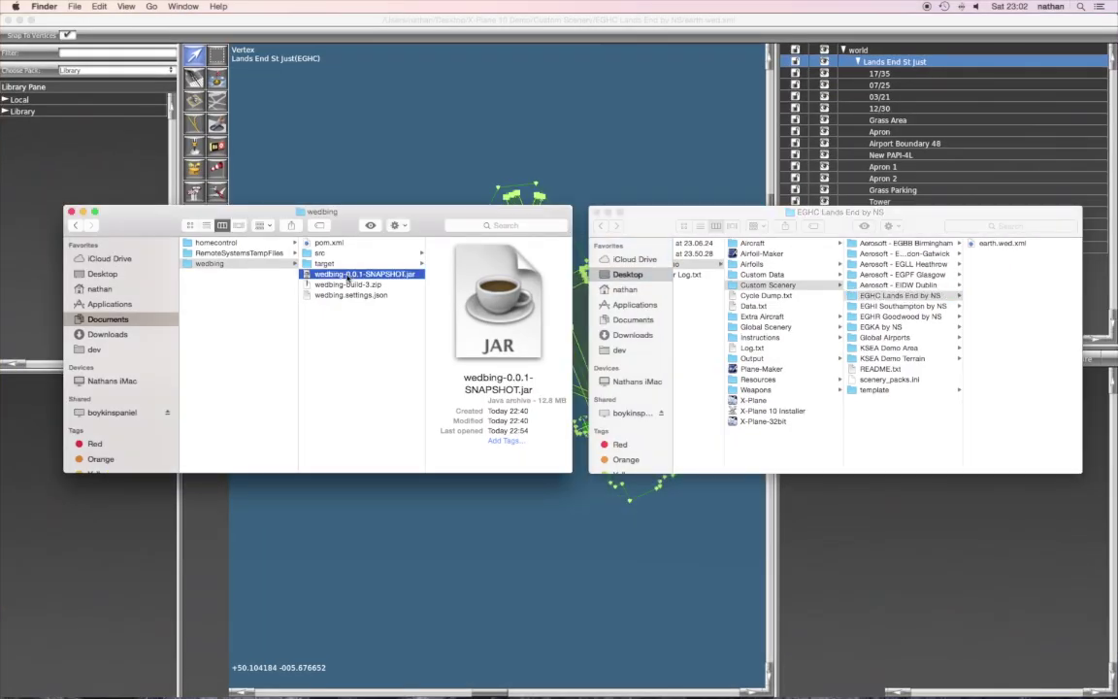
- Relaunch Wedbing from wedbing-0.0.1-SNAPSHOT.jar in the wedbing folder
left_click(348, 274)
double_click(348, 274)
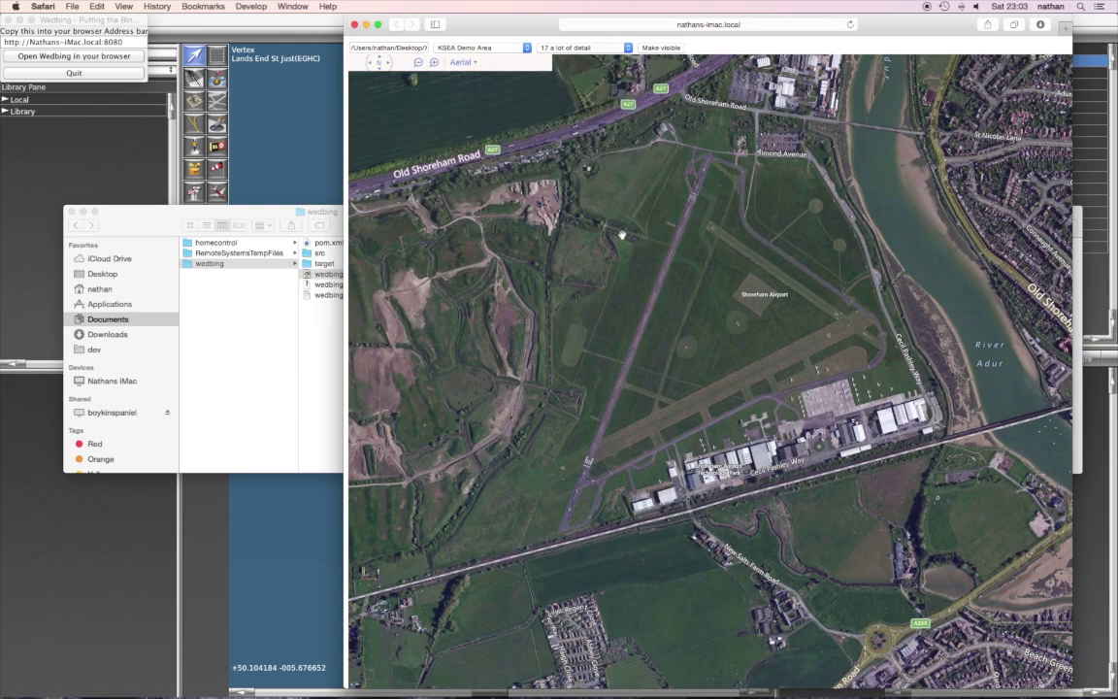
- Switch Wedbing to EGHC Lands End by NS and zoom in to centre the runways
left_click_drag(613, 232, 603, 249)
left_click(527, 48)
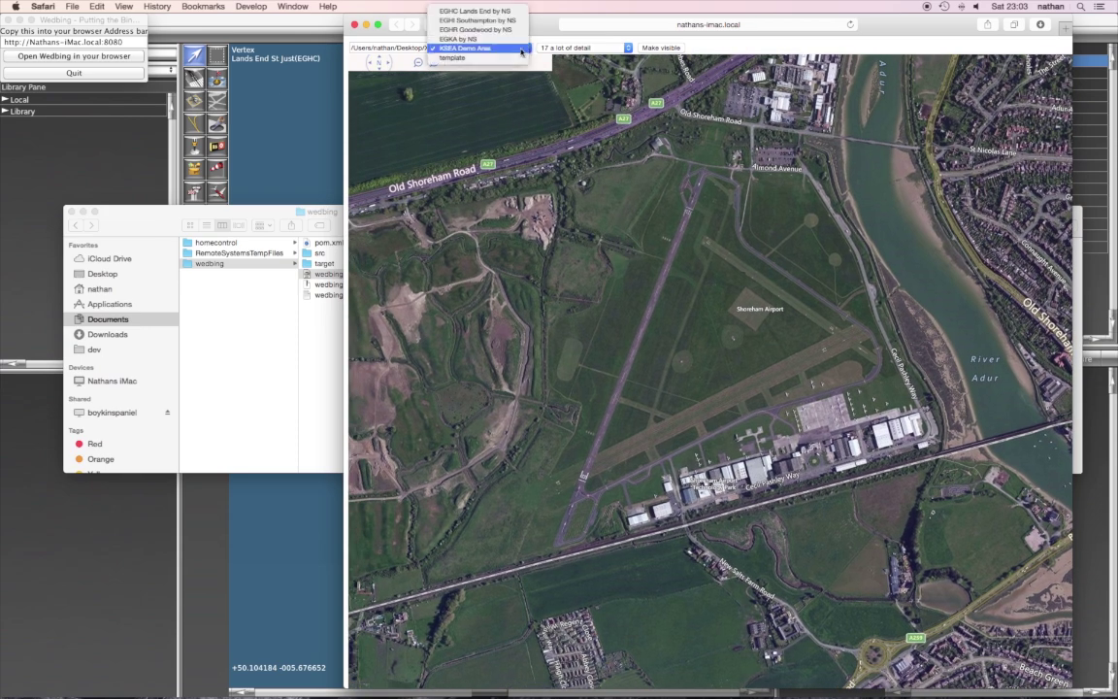
left_click(491, 11)
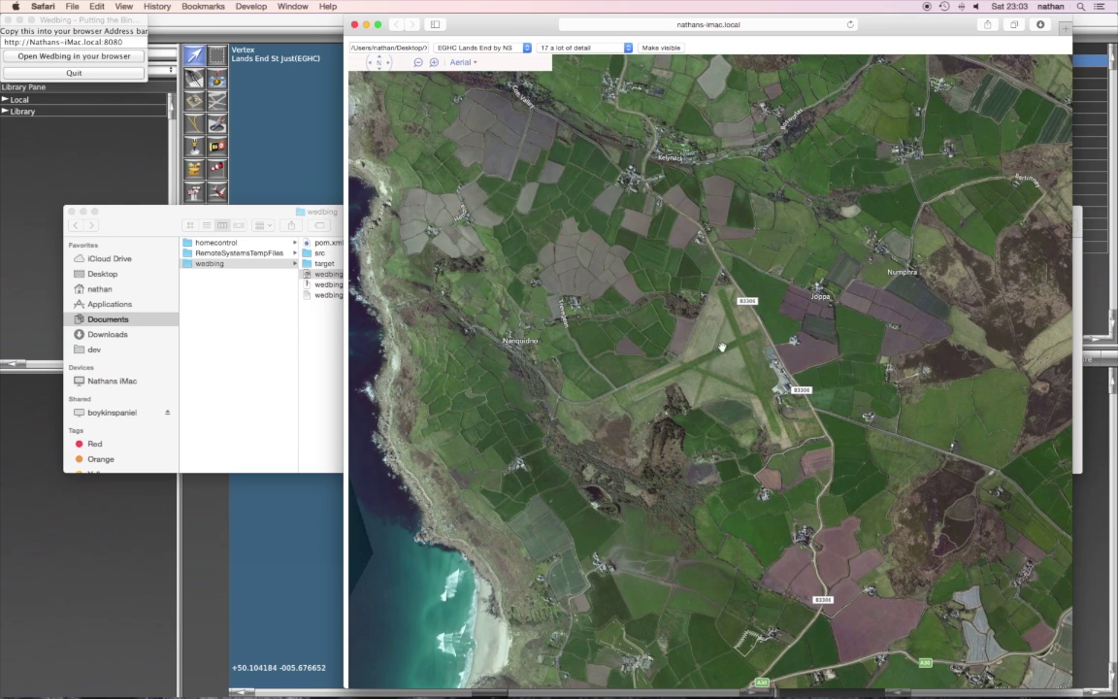
left_click(435, 67)
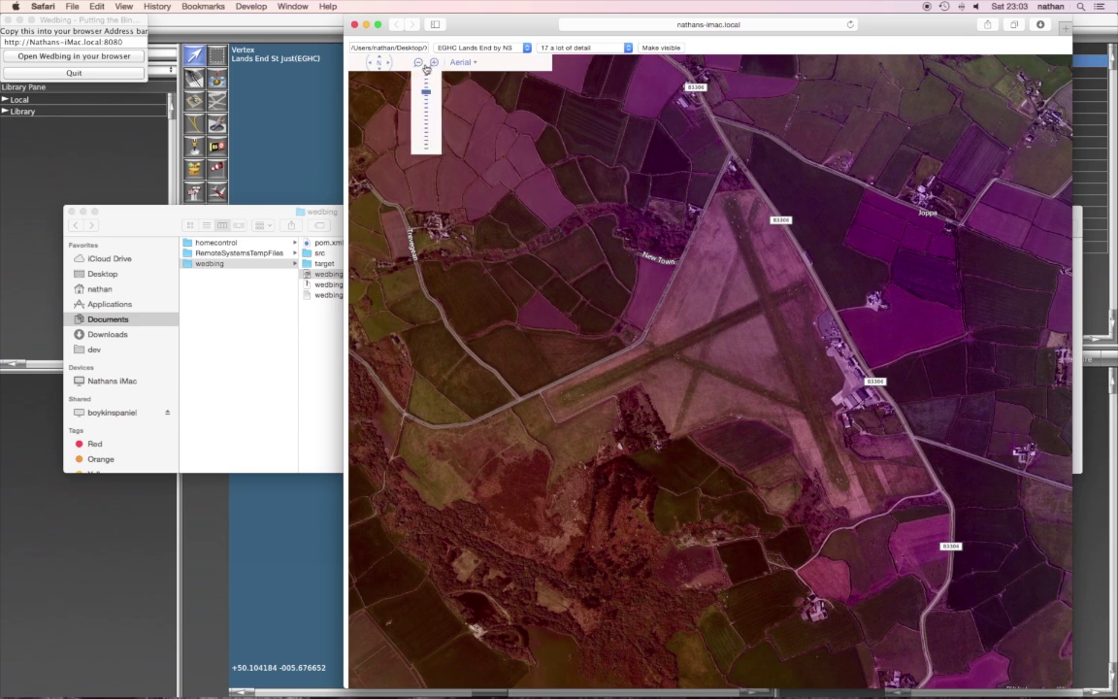
scroll(434, 66, "down", 1)
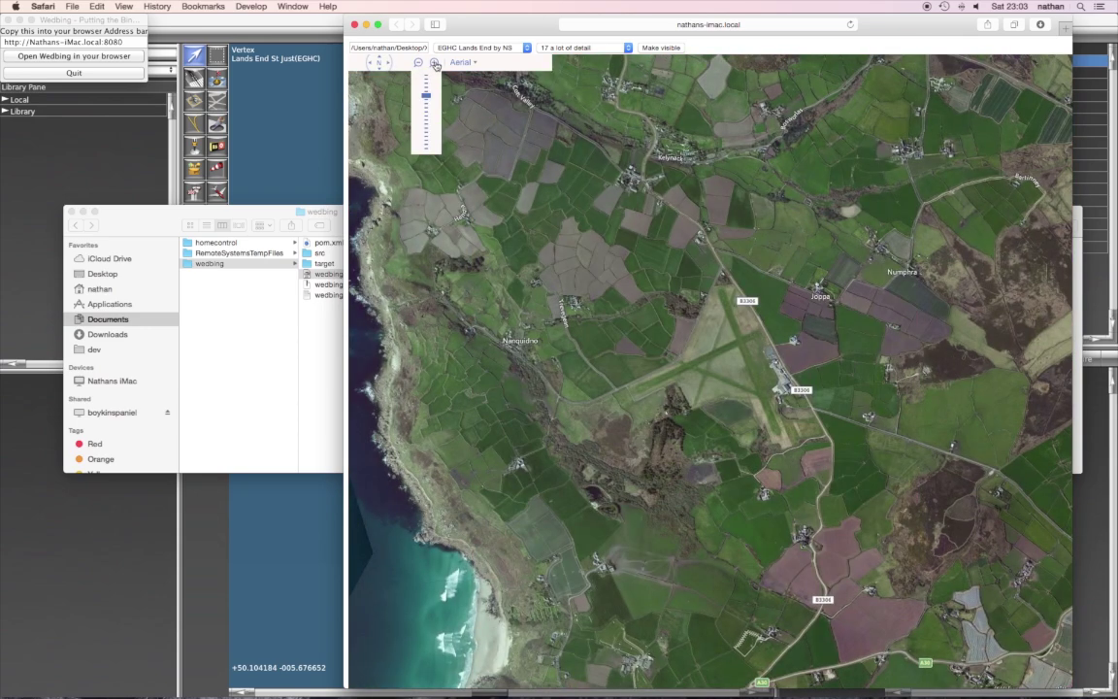
left_click(434, 66)
left_click(435, 65)
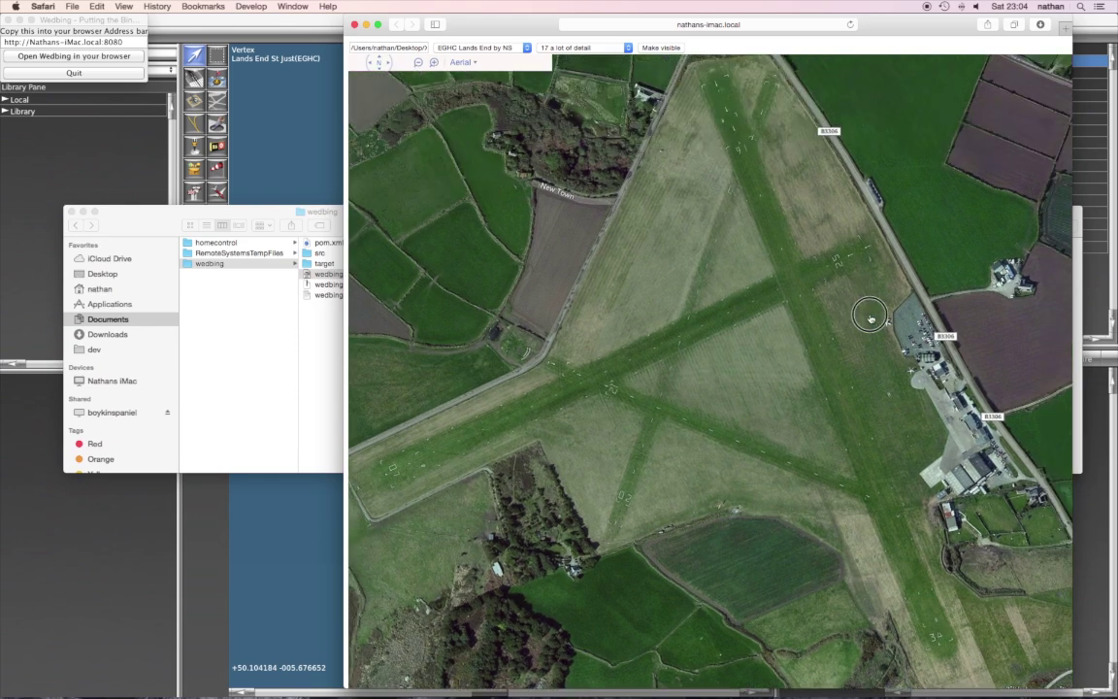
left_click_drag(870, 318, 904, 333)
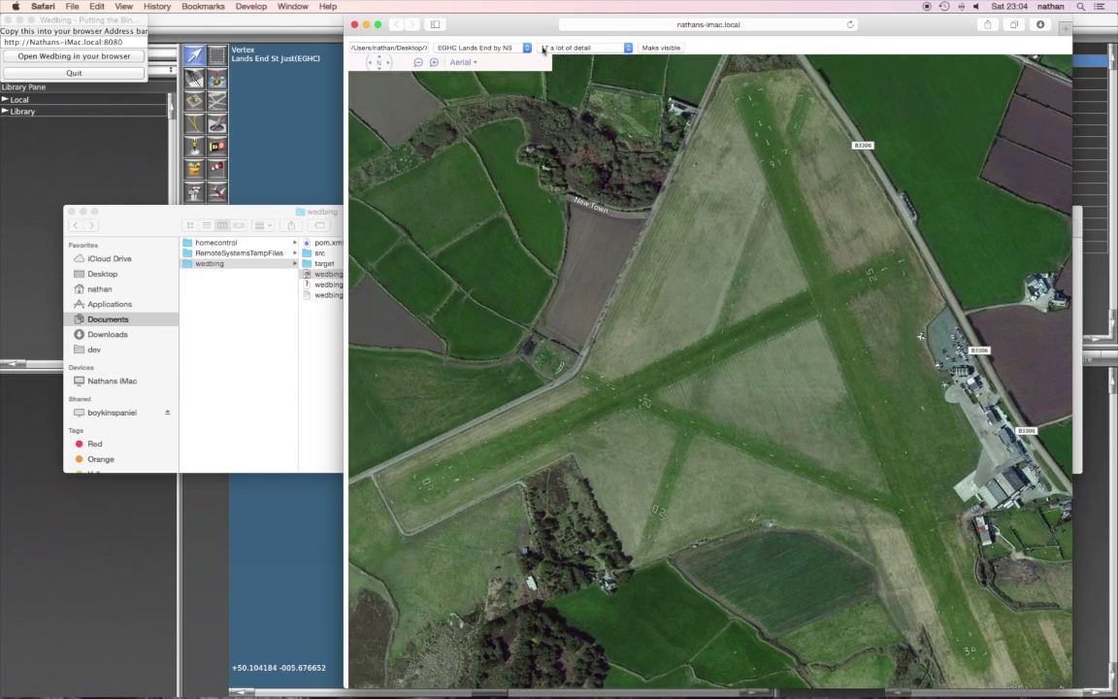
- Keep detail level 17 and make the 36 visible overlay tiles
left_click(543, 48)
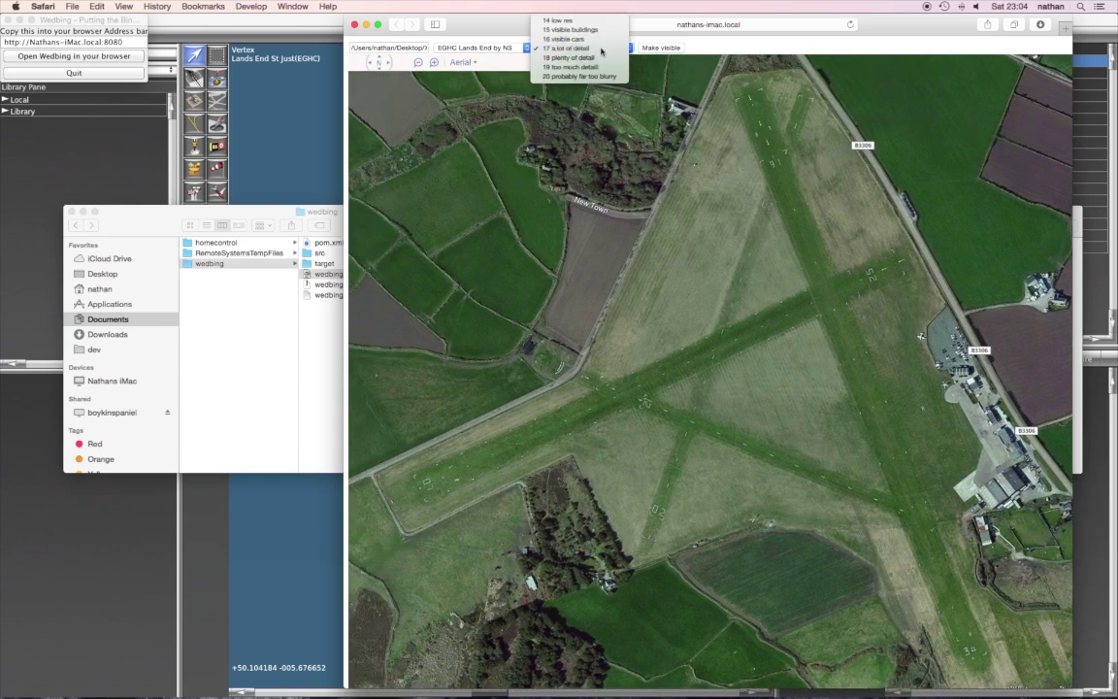
left_click(601, 48)
left_click(657, 49)
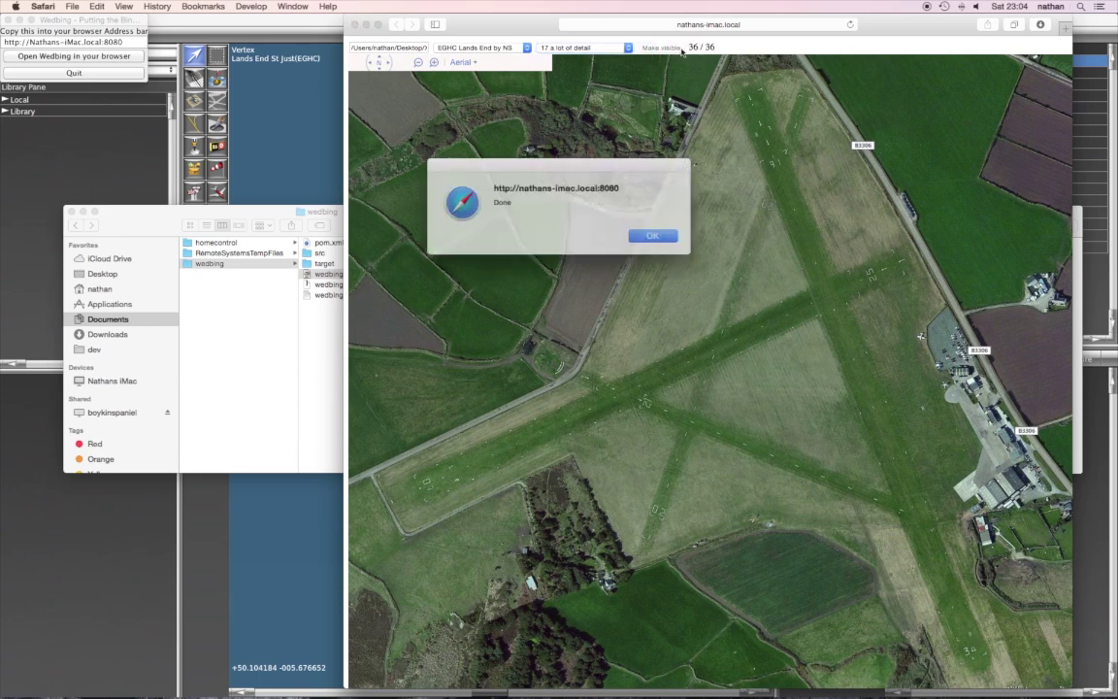
left_click(650, 236)
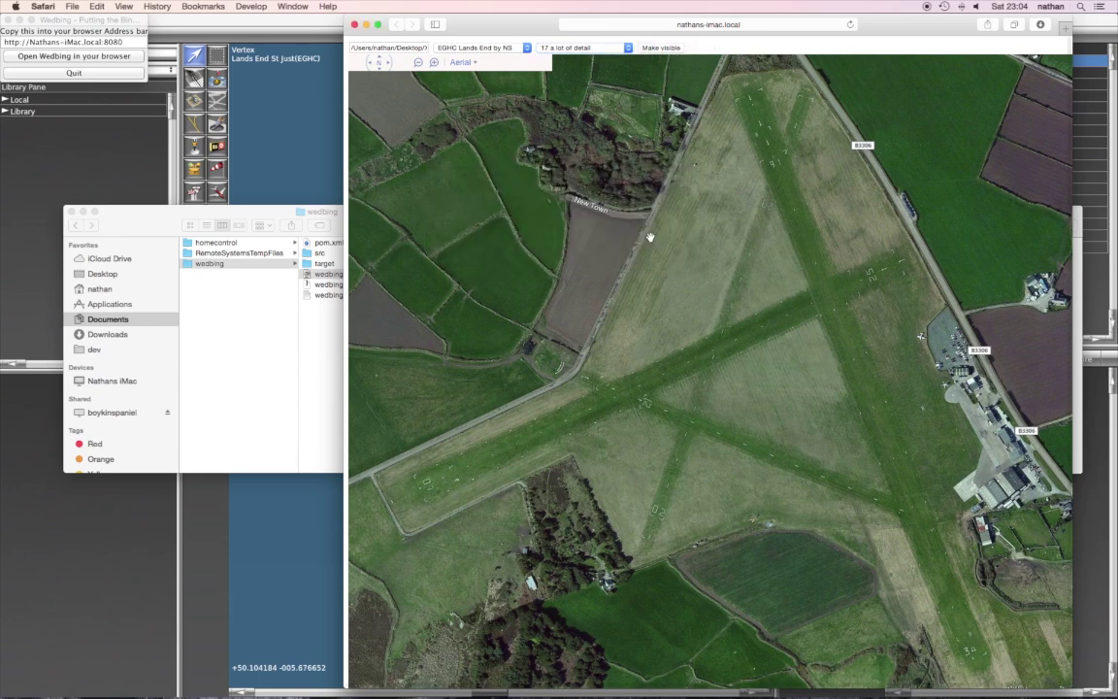
left_click(284, 23)
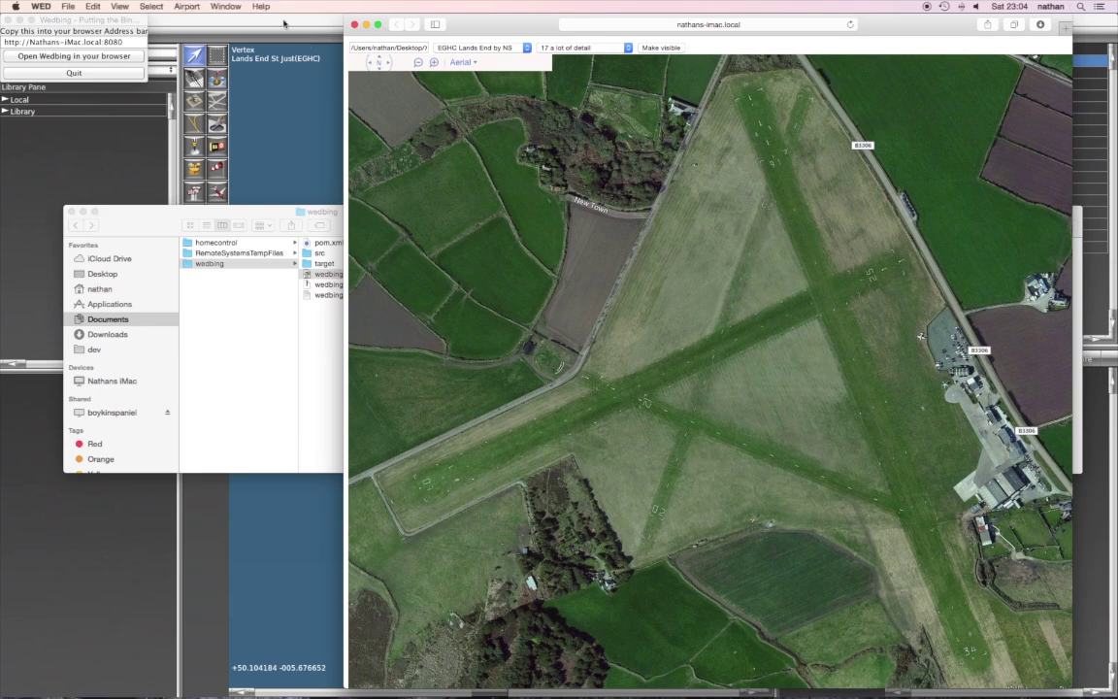
- Clear the airport selection and revert the document to its saved version to load the Wedbing overlays
left_click(68, 6)
left_click(301, 165)
left_click_drag(307, 170, 349, 205)
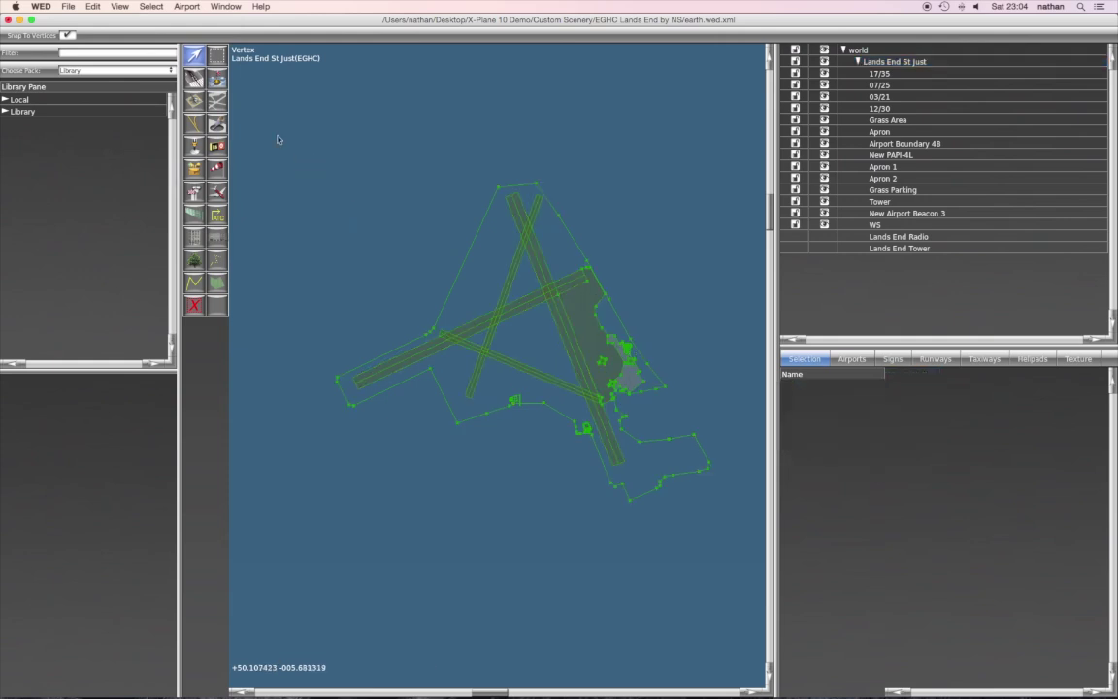
left_click(68, 5)
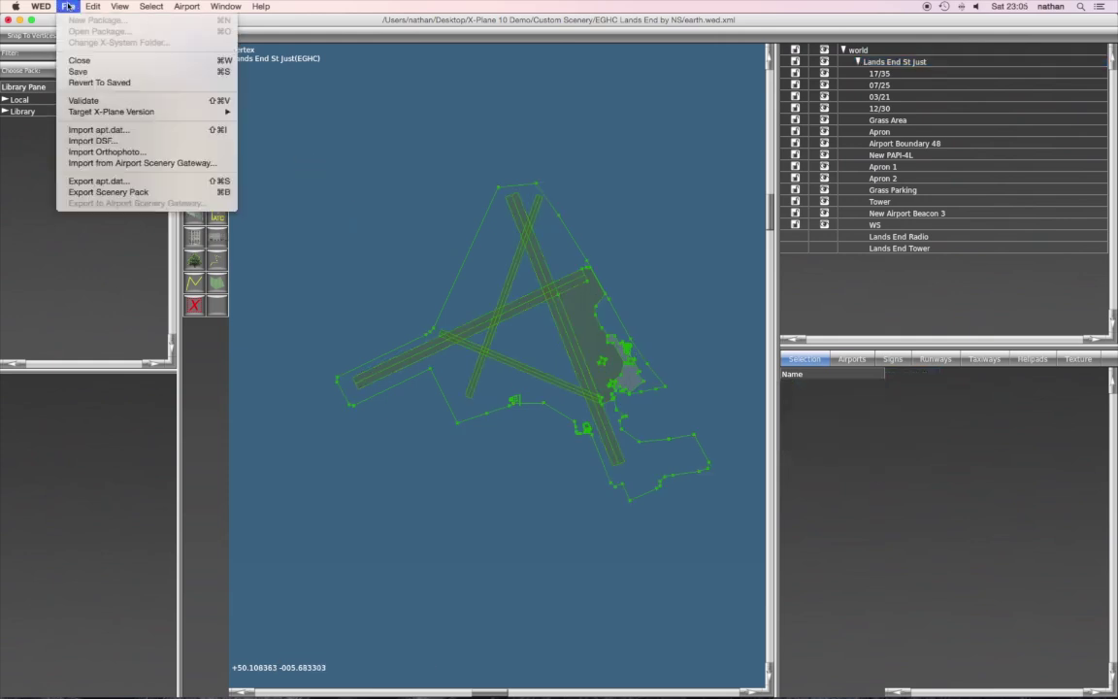
left_click(110, 85)
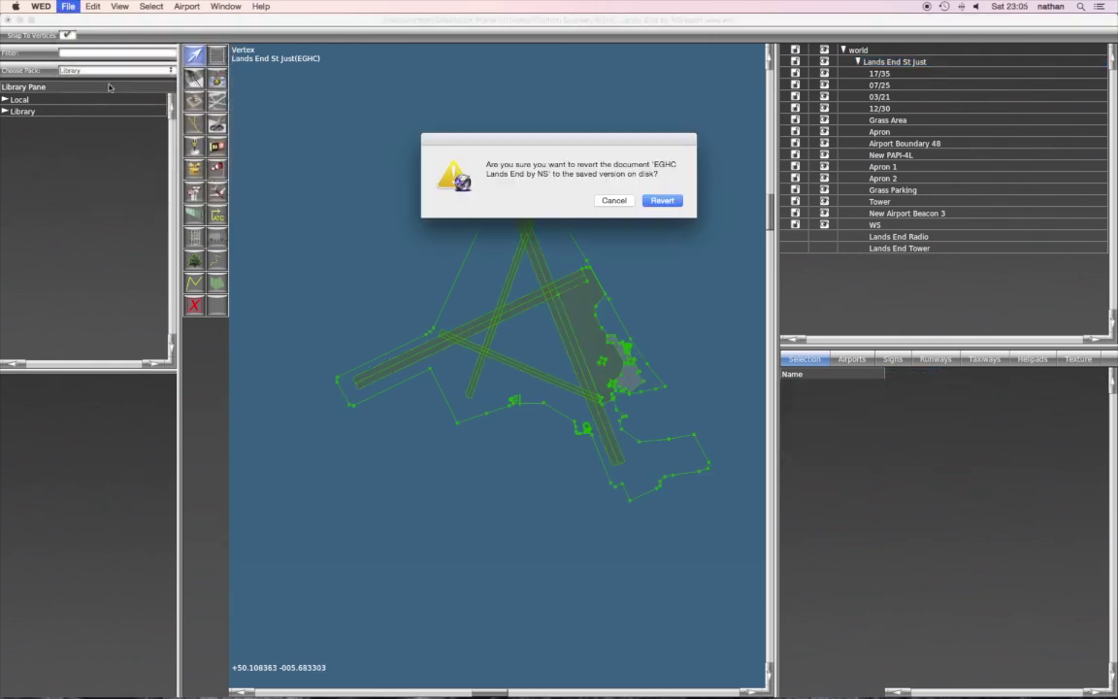
left_click(660, 200)
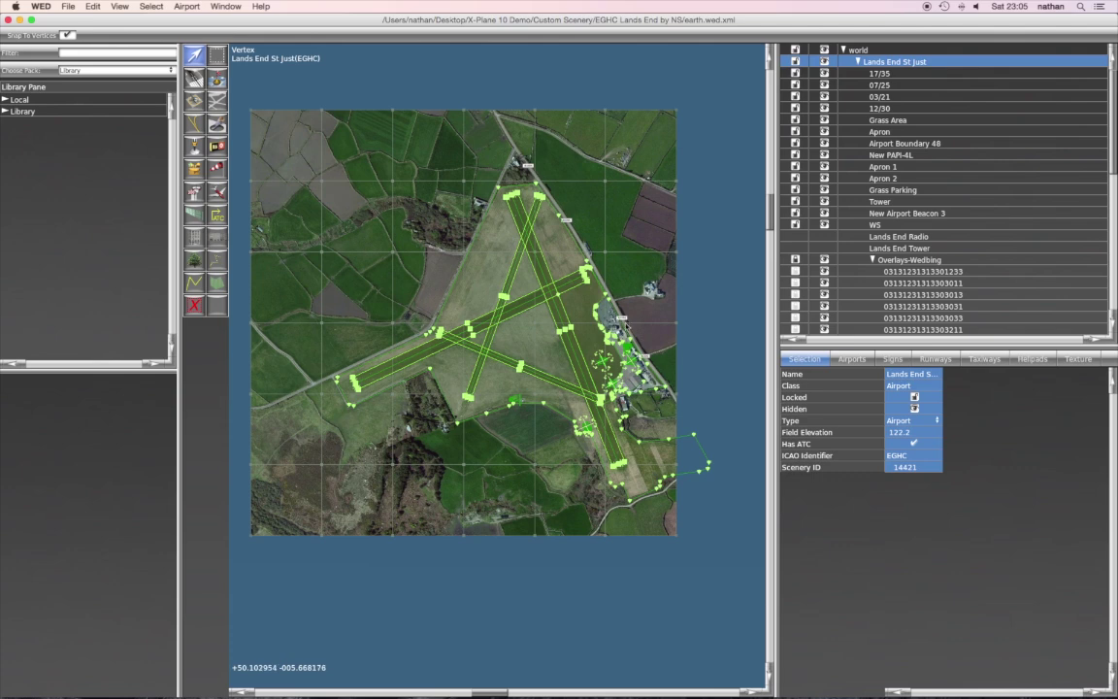
- Zoom in on the apron buildings to check the Wedbing tile sharpness, then zoom back out
scroll(620, 317, "up", 1)
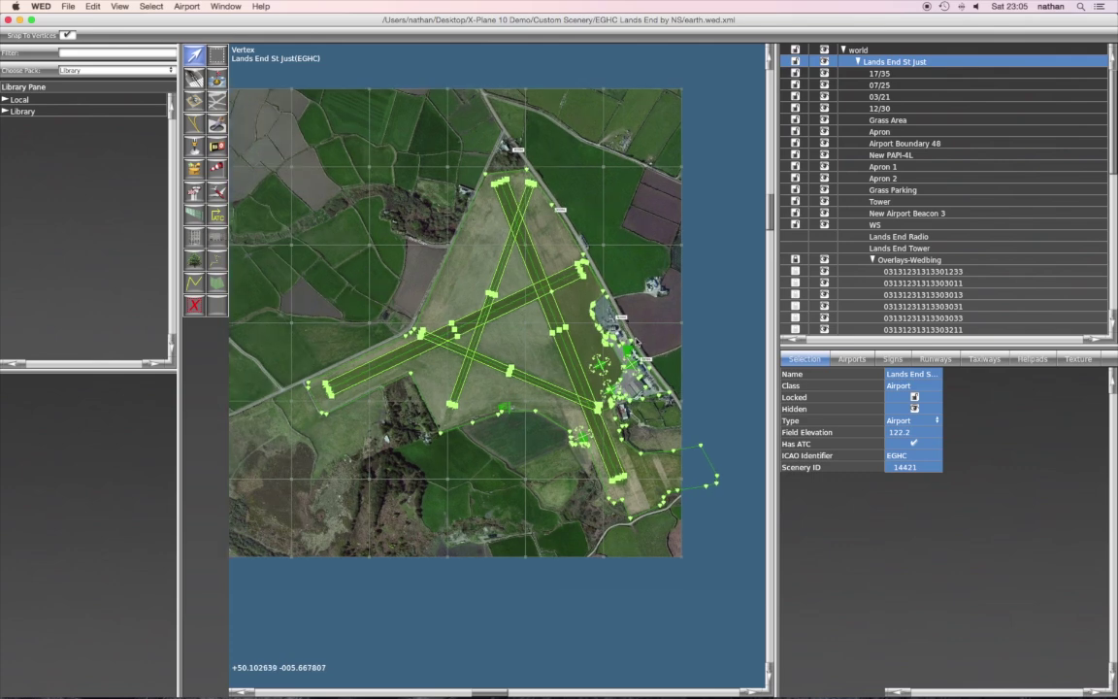
scroll(616, 338, "up", 10)
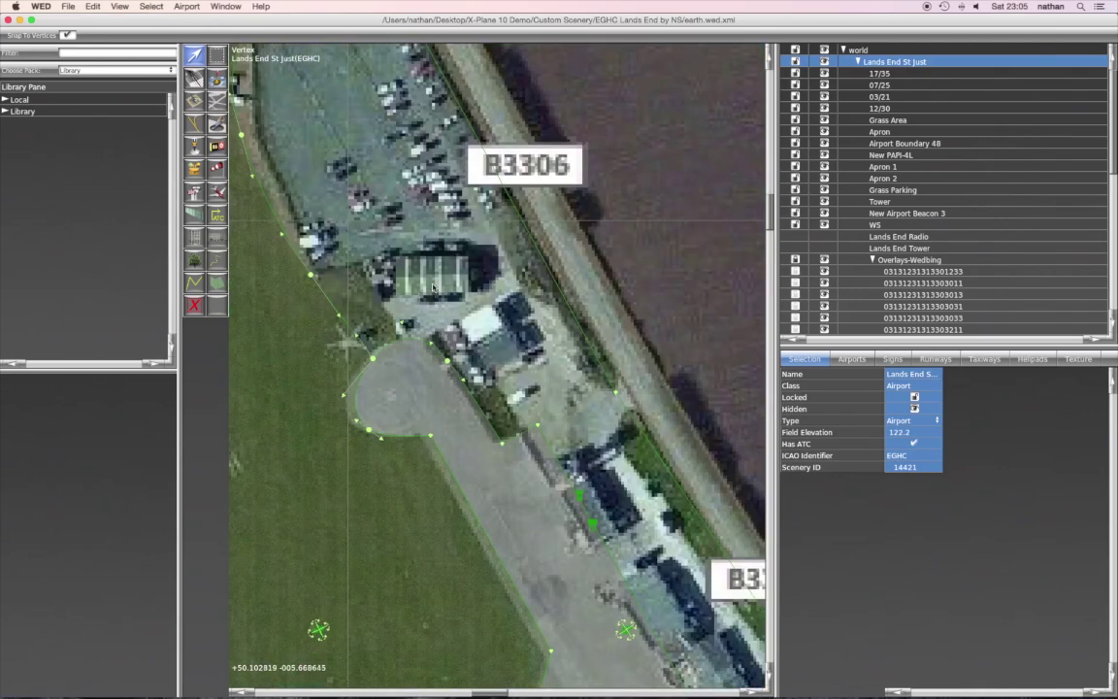
scroll(428, 287, "down", 4)
scroll(432, 287, "up", 12)
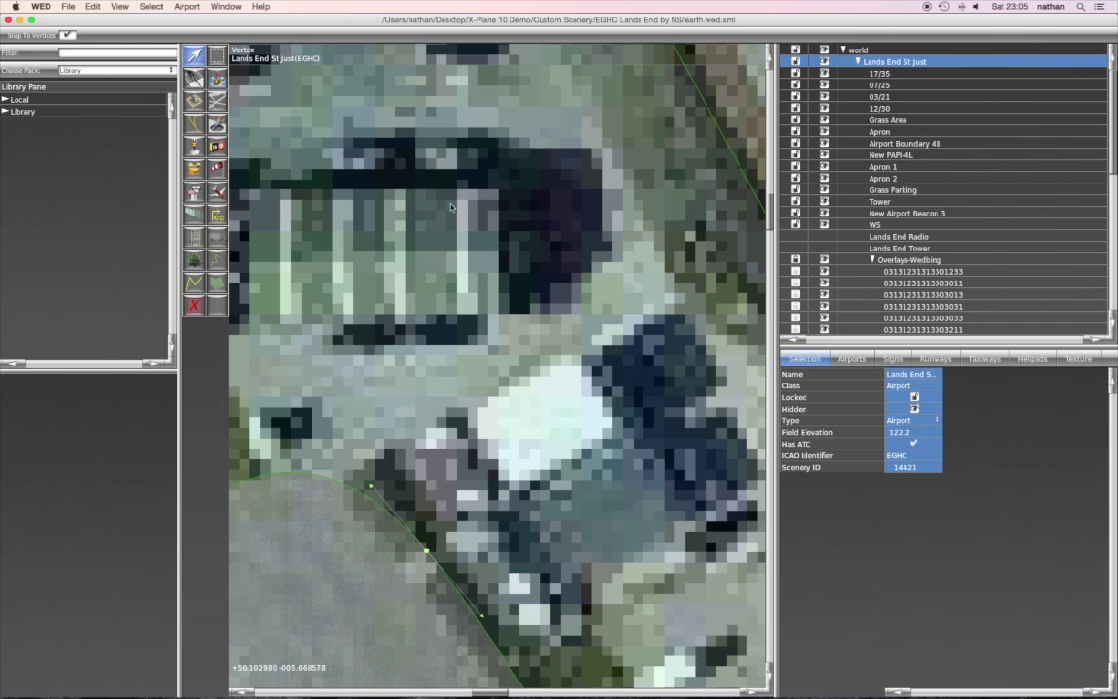
scroll(451, 206, "down", 10)
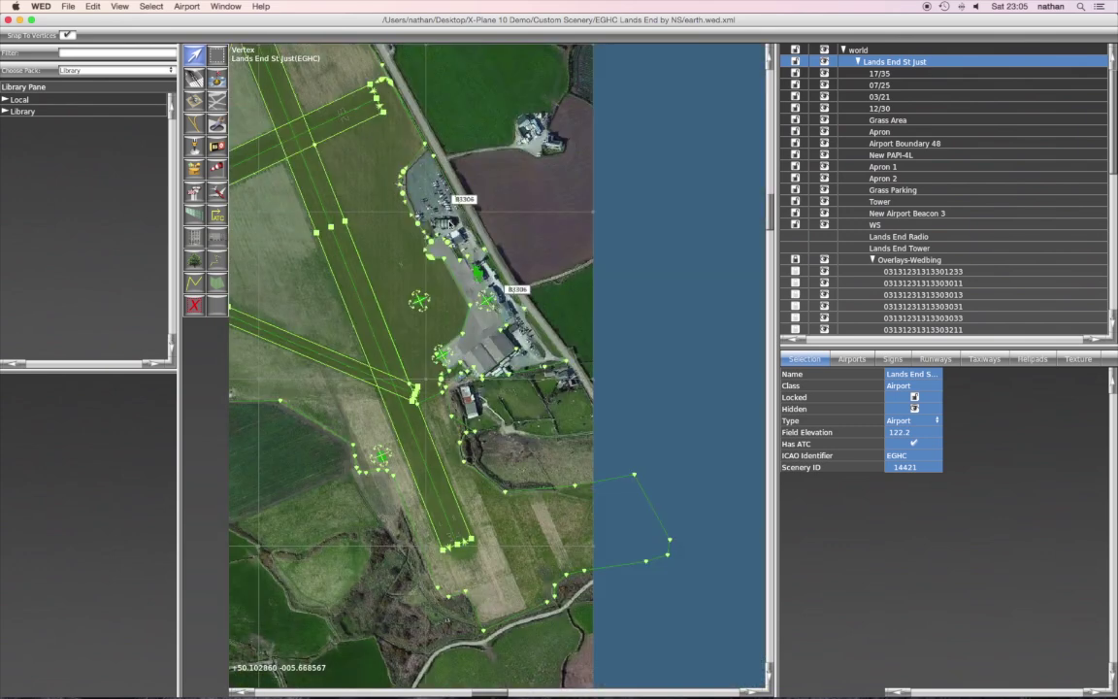
scroll(442, 204, "down", 1)
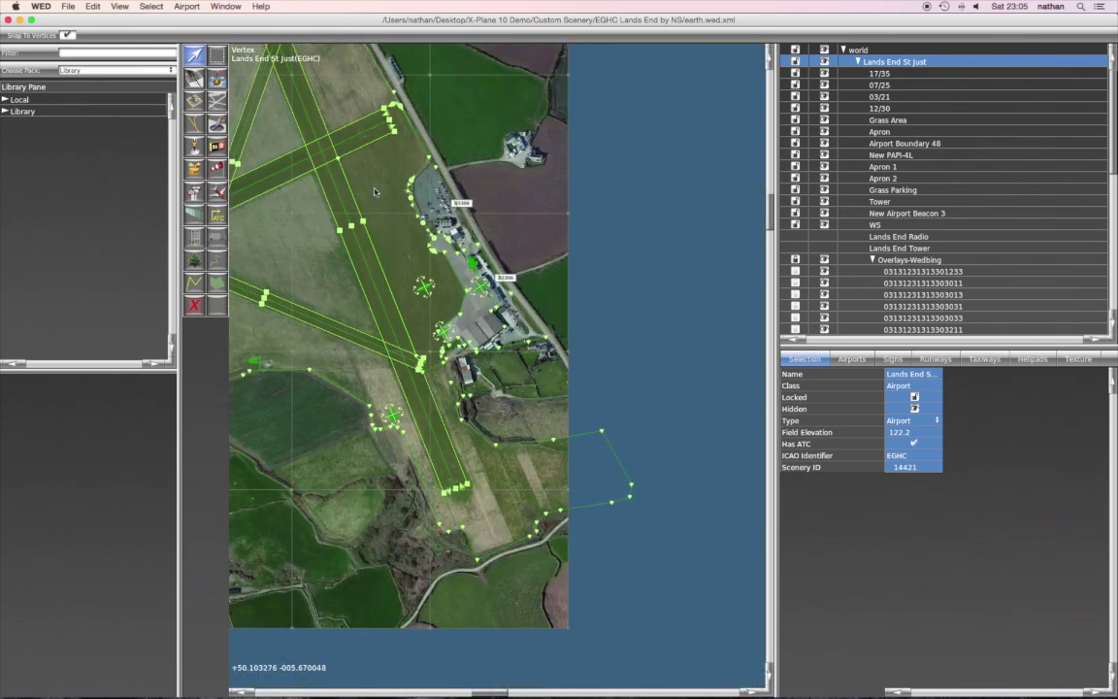
scroll(375, 191, "down", 3)
- Re-centre the whole airfield in view and bring up Mission Control
right_click_drag(375, 191, 569, 320)
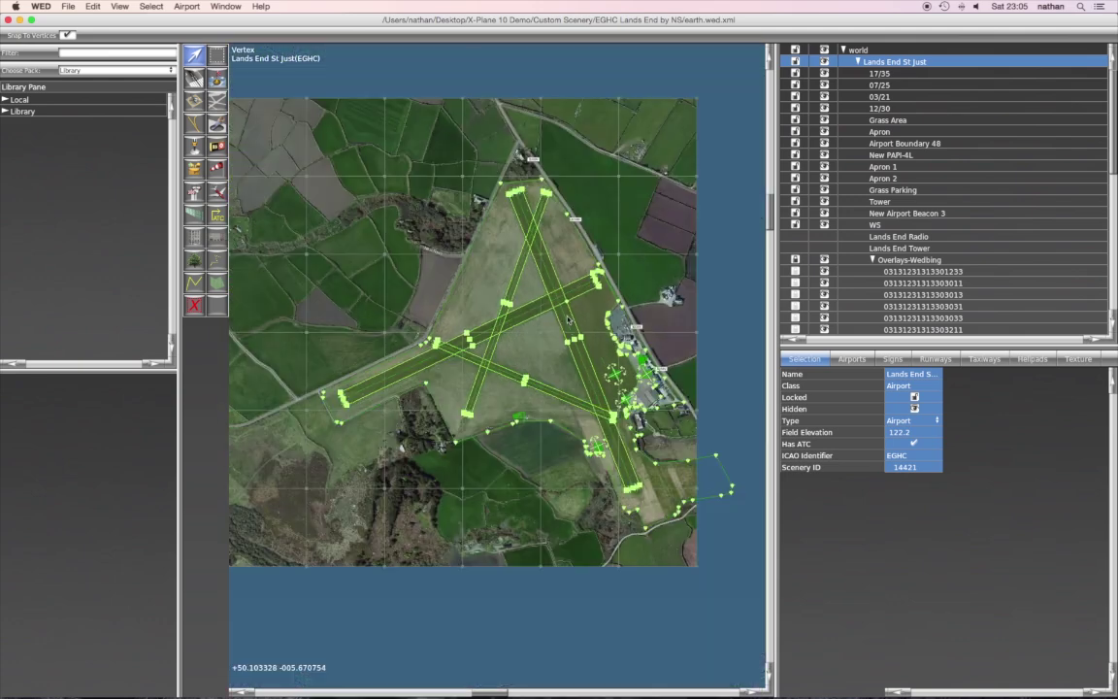
right_click_drag(498, 277, 526, 290)
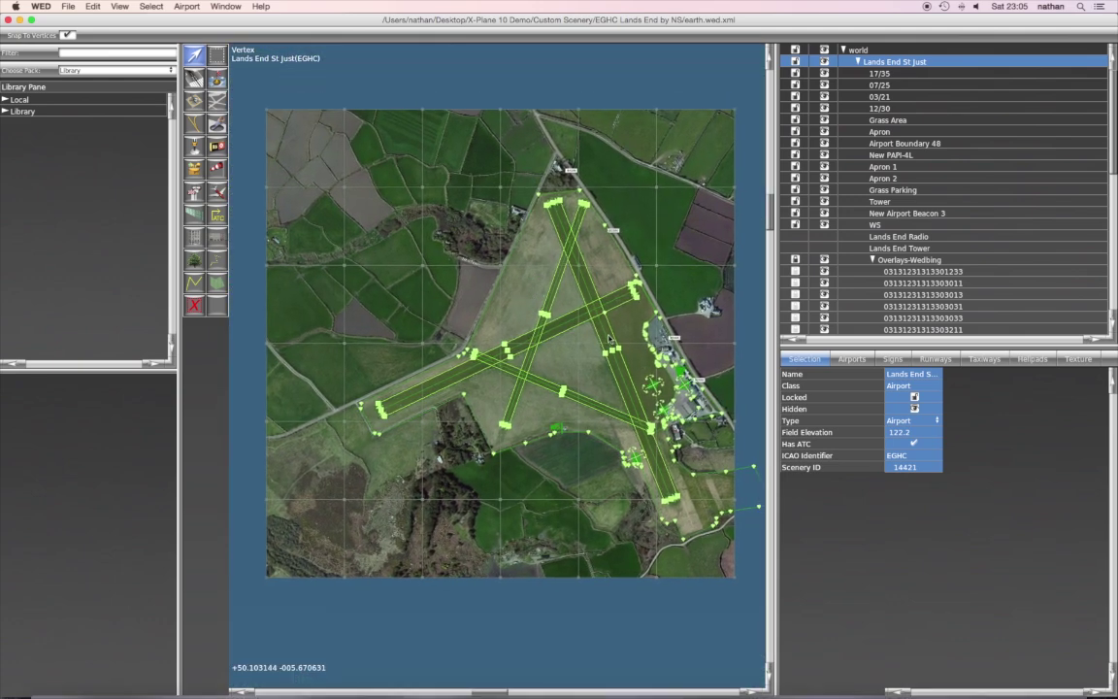
key("ctrl+Up")
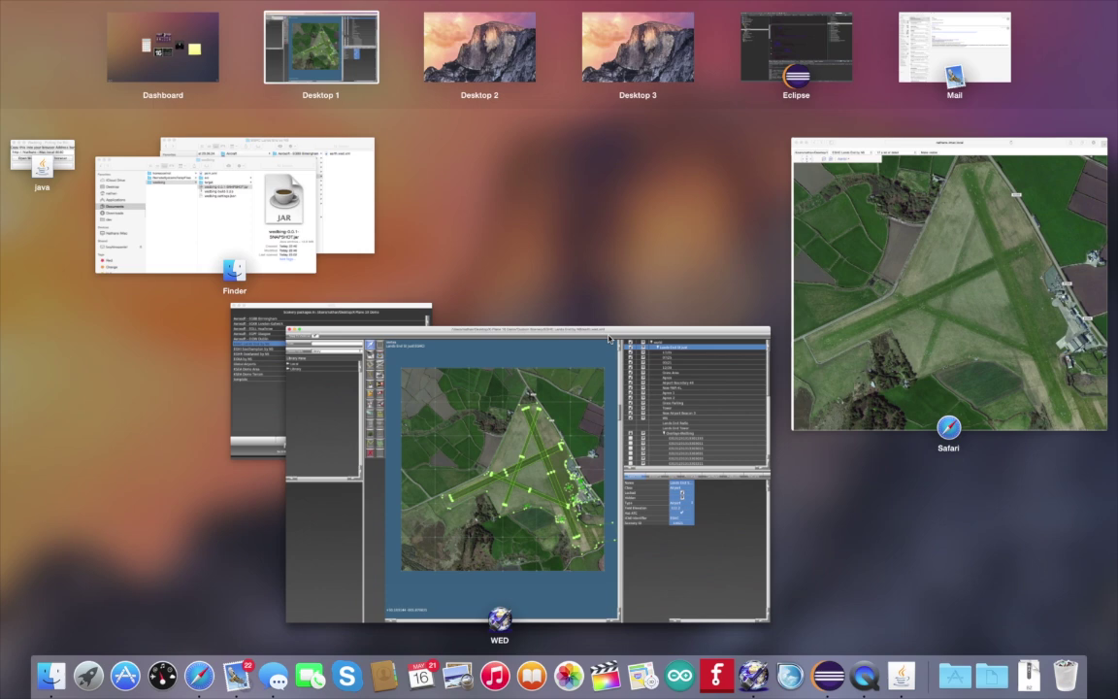
- Bring the Wedbing aerial map to the front and pan and zoom it onto the apron
left_click(855, 317)
right_click(943, 428)
right_click_drag(943, 428, 672, 380)
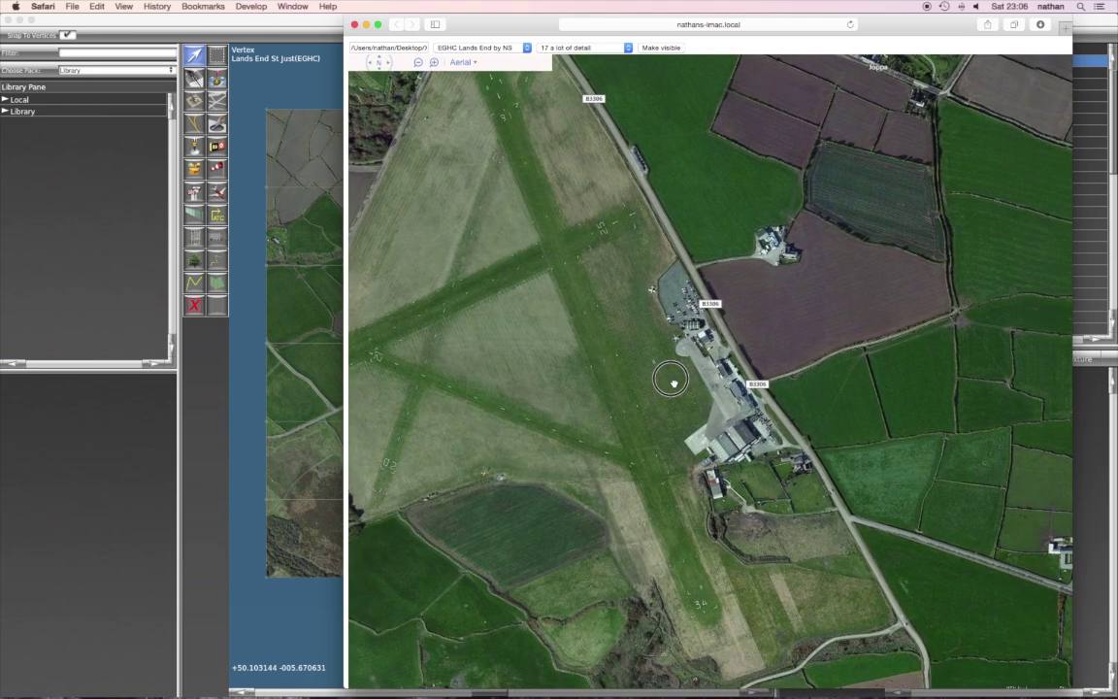
left_click(434, 62)
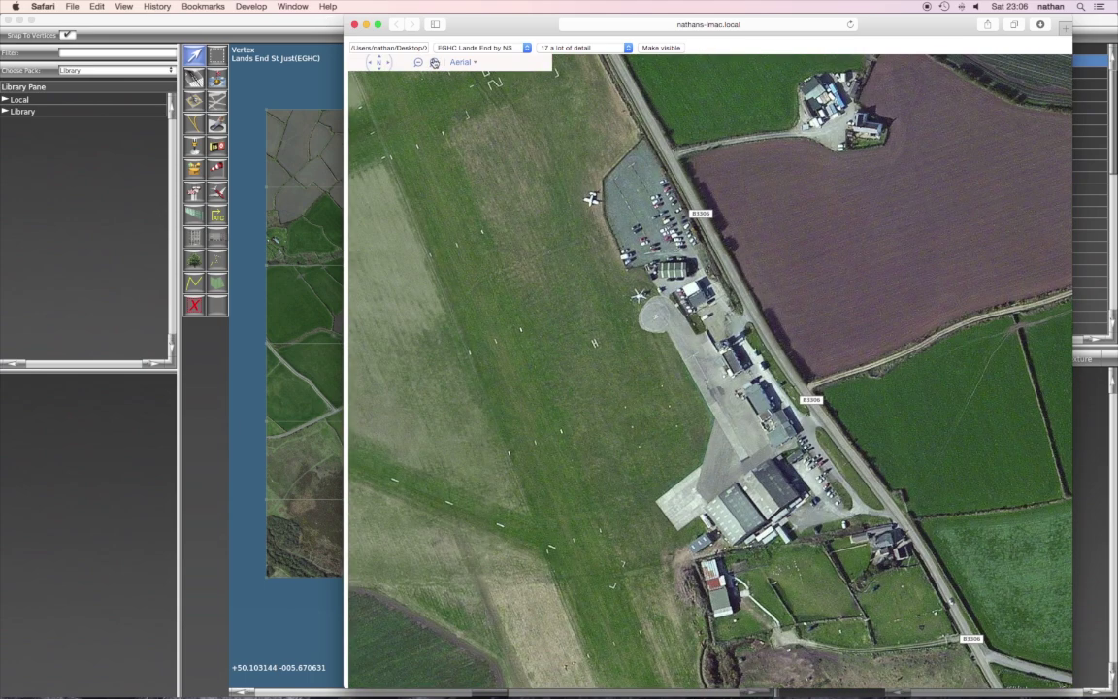
- Fetch all 380 apron tiles at detail level 20, dismiss the Done alert, and return to WED
left_click(627, 48)
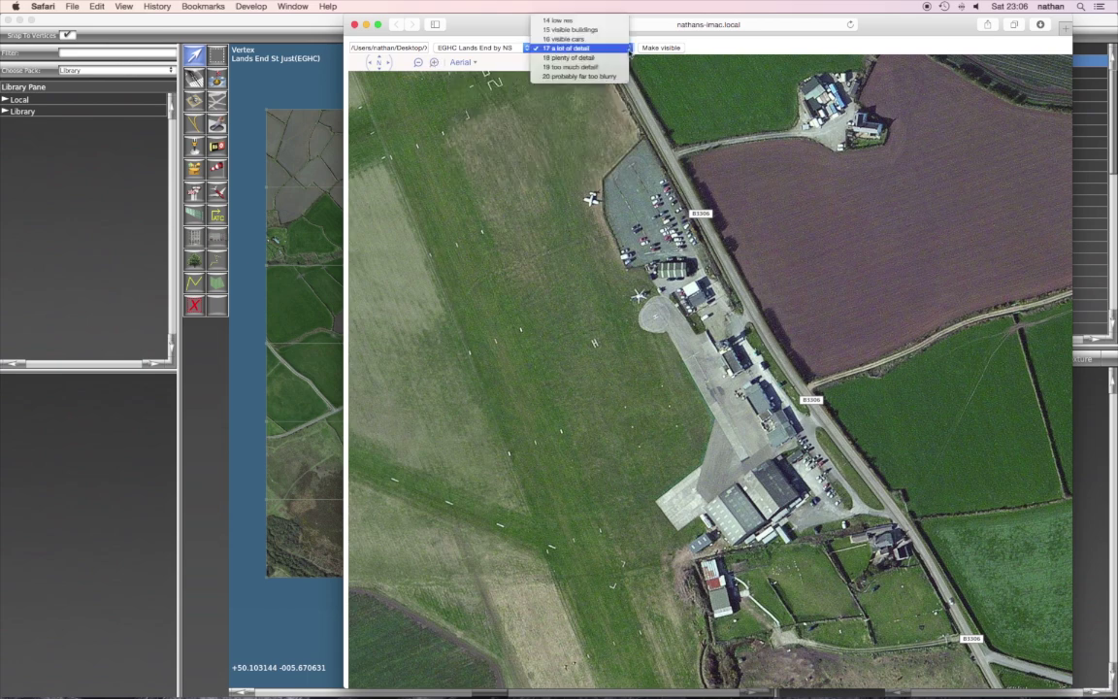
left_click(599, 77)
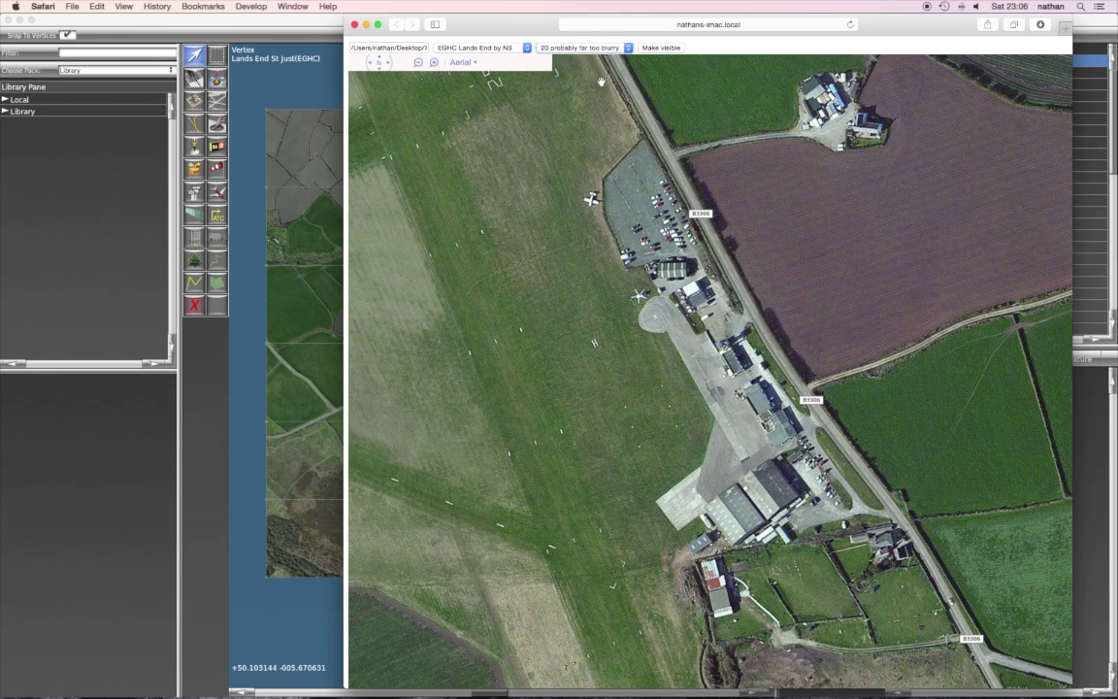
left_click(659, 48)
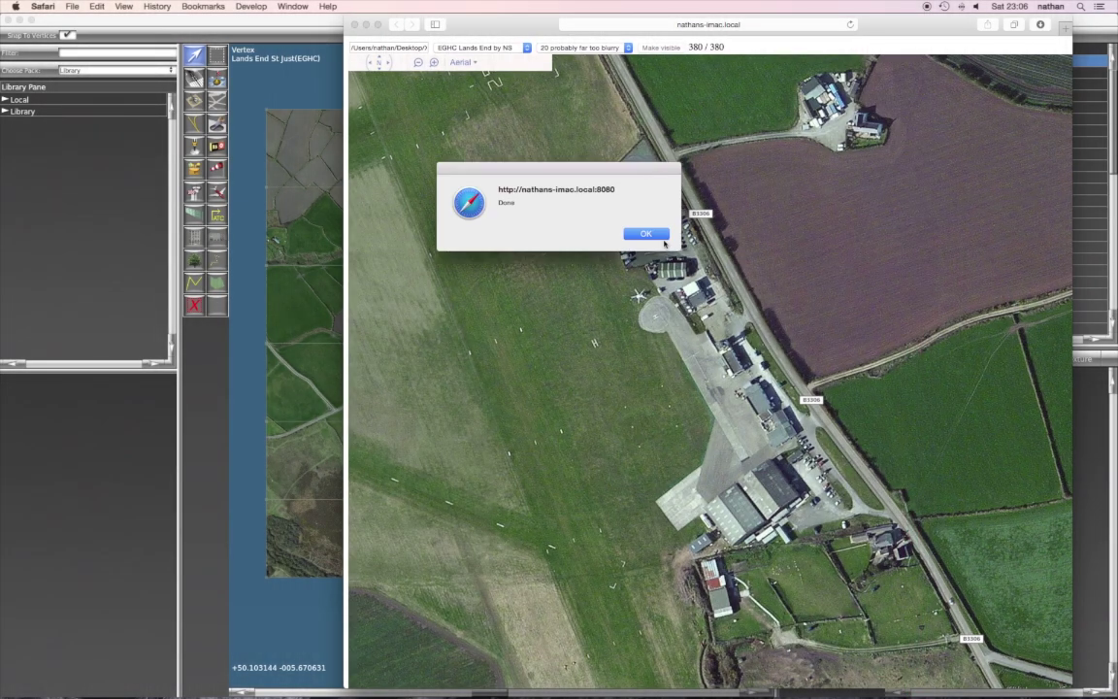
left_click(649, 235)
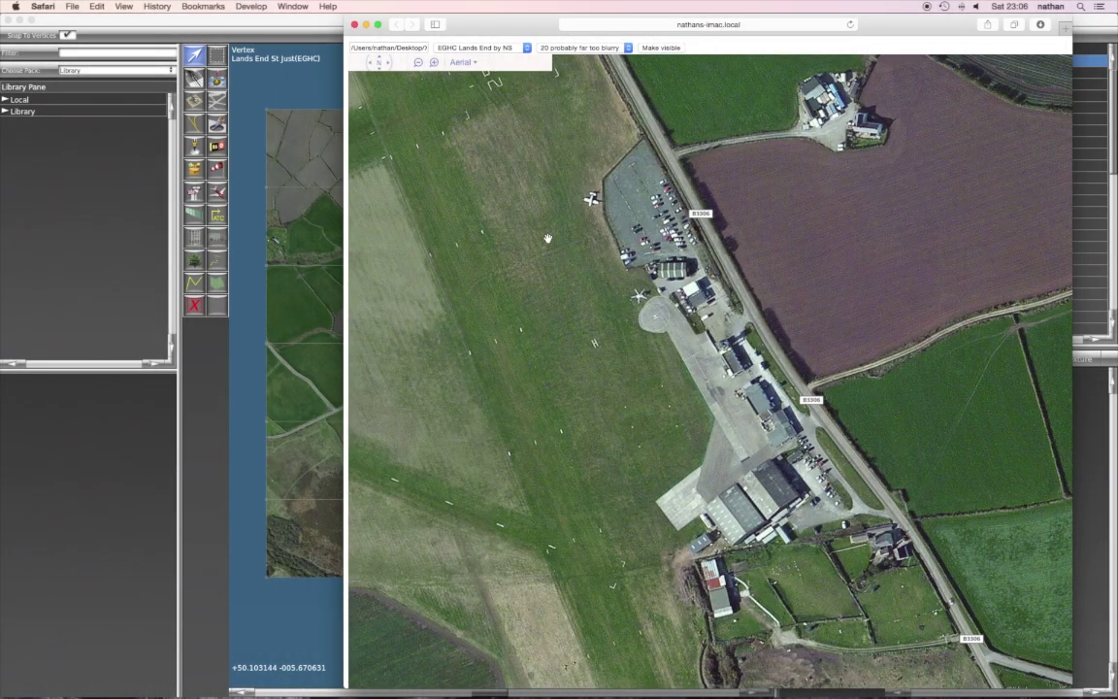
left_click(299, 24)
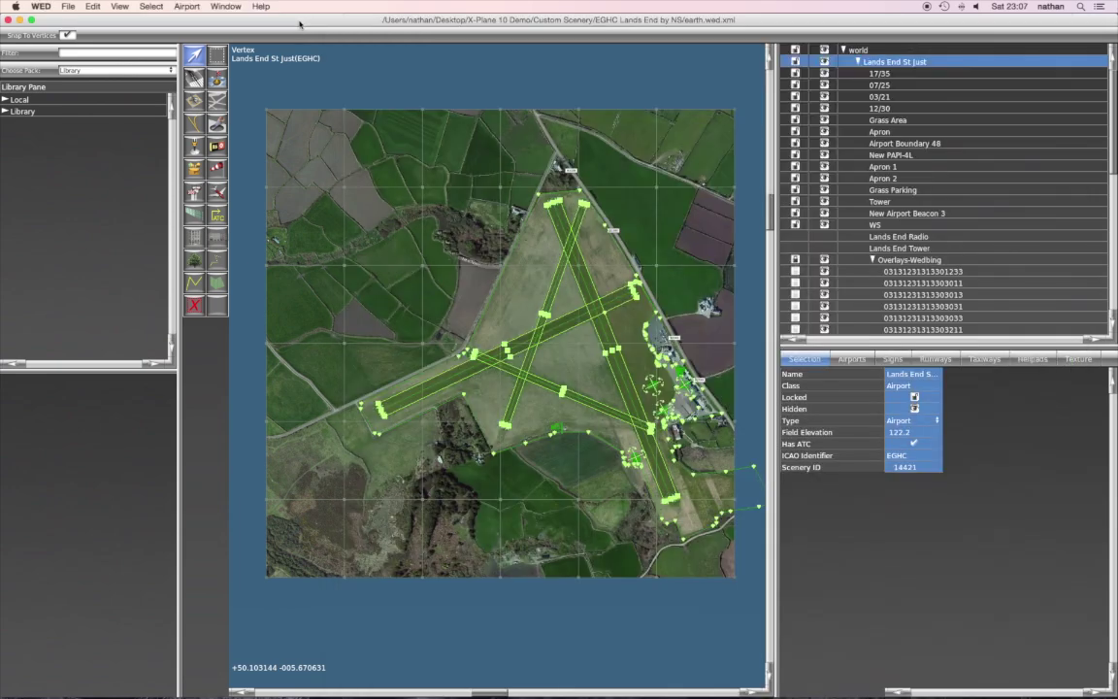
- Deselect the airport and revert the EGHC Lands End by NS document to its saved version
left_click(70, 7)
left_click(271, 24)
left_click(68, 7)
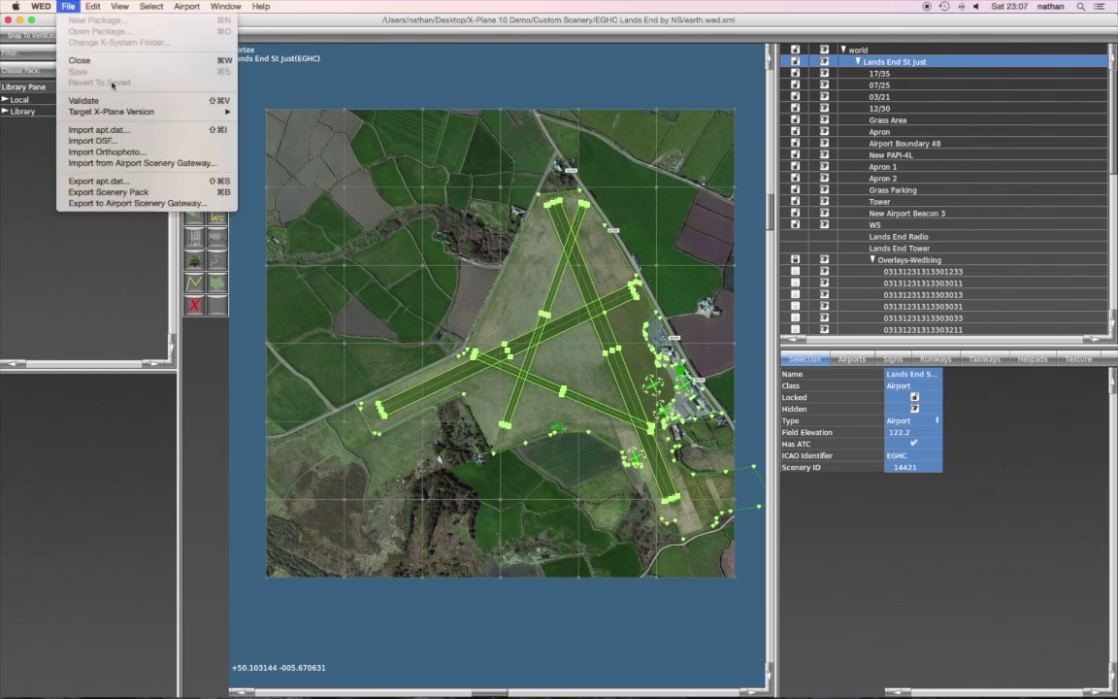
left_click(307, 88)
left_click(322, 93)
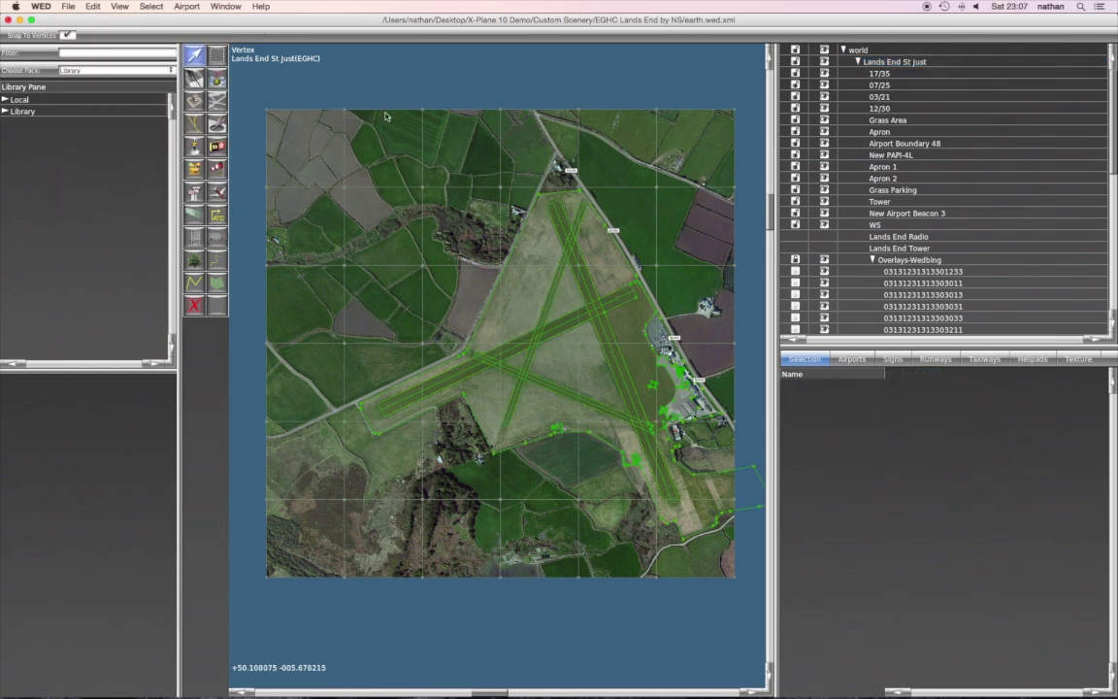
left_click(68, 7)
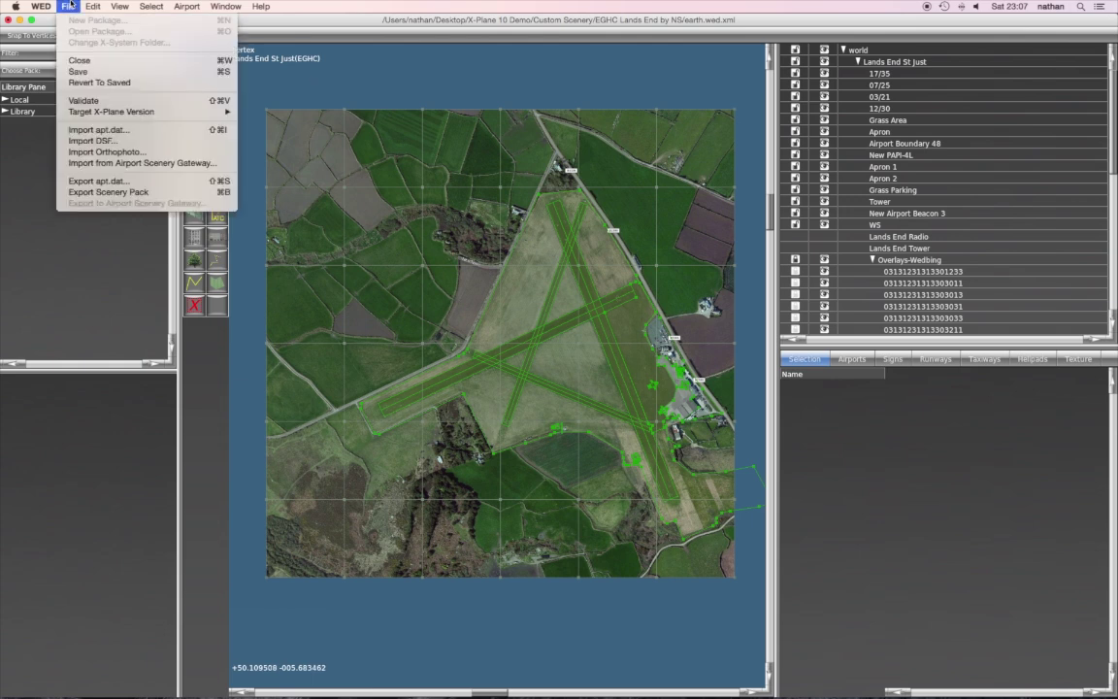
left_click(115, 86)
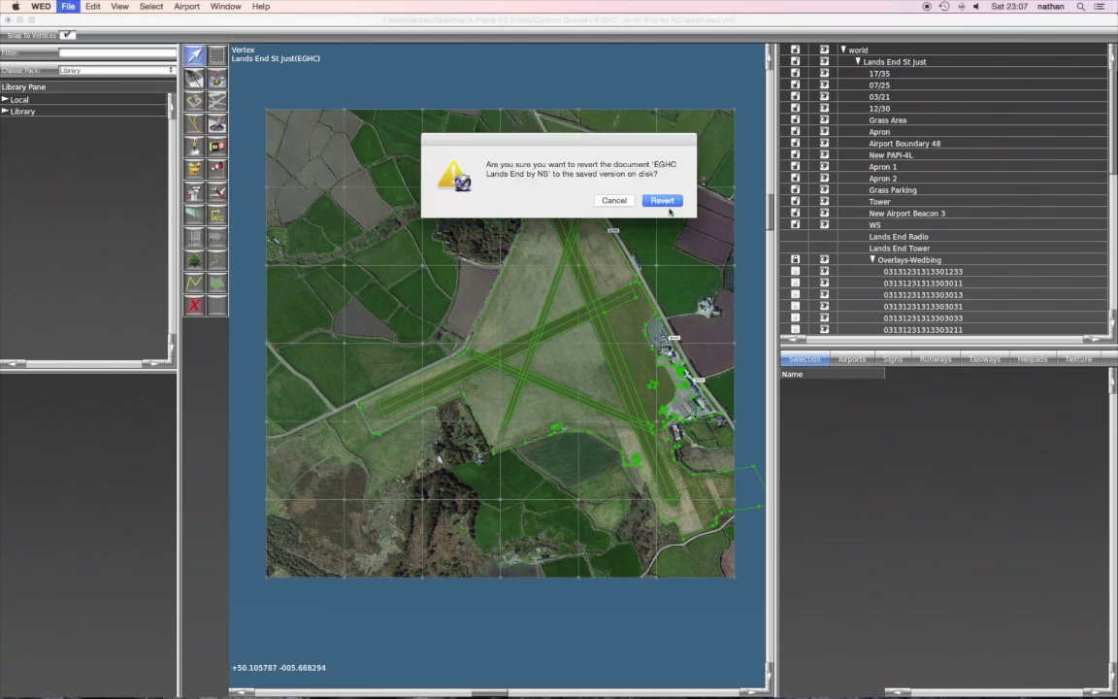
left_click(662, 200)
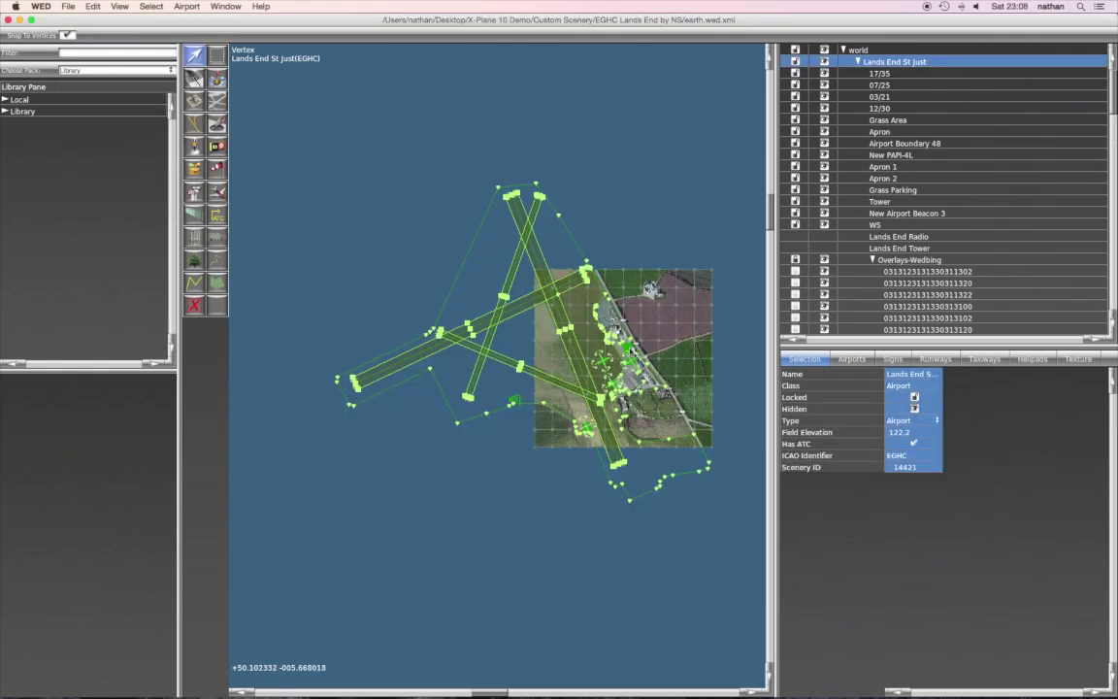
- Zoom into the car park and helipad, then pan onto the apron and hangars to view the level-20 imagery
scroll(579, 333, "up", 5)
scroll(582, 320, "up", 8)
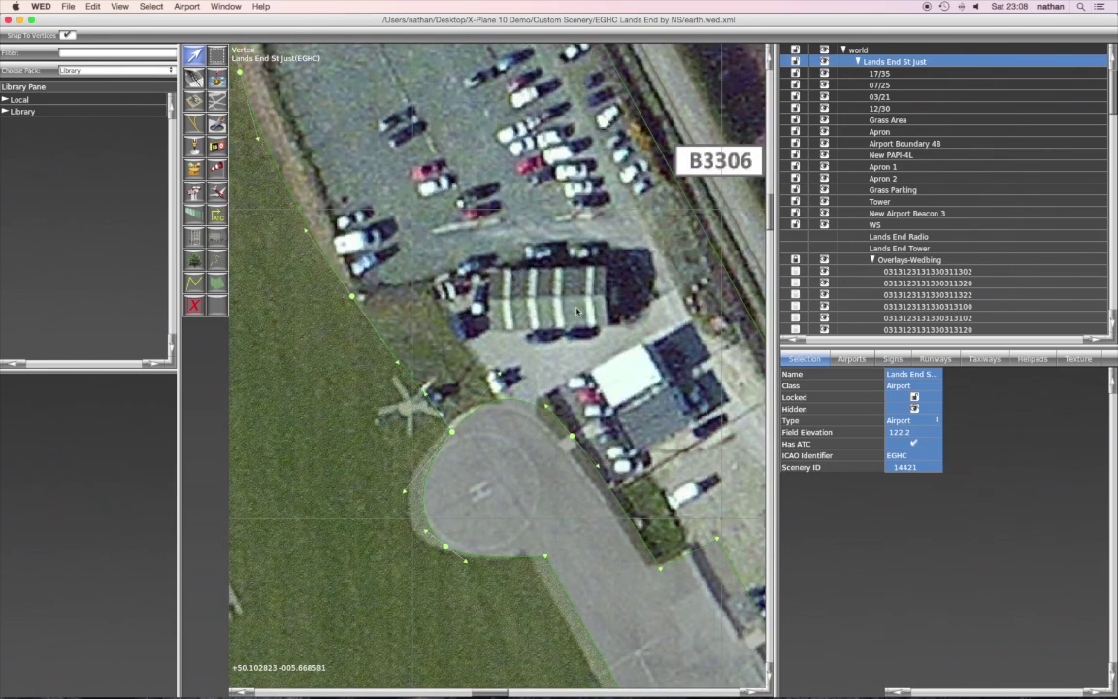
scroll(577, 311, "down", 4)
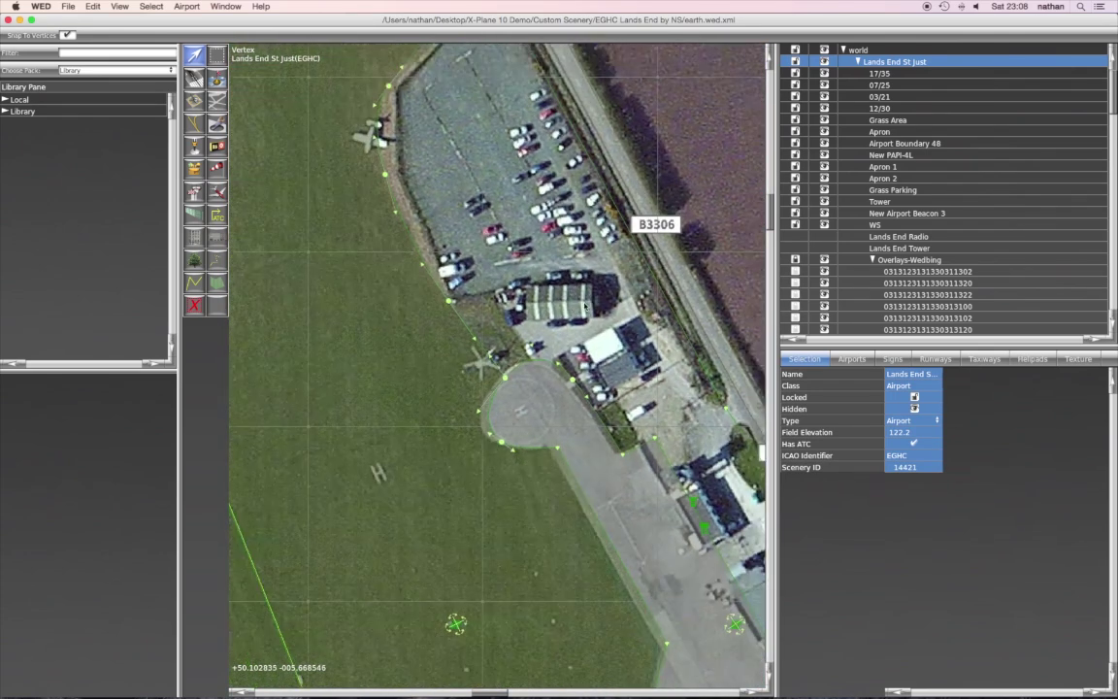
scroll(585, 305, "down", 4)
scroll(593, 298, "down", 6)
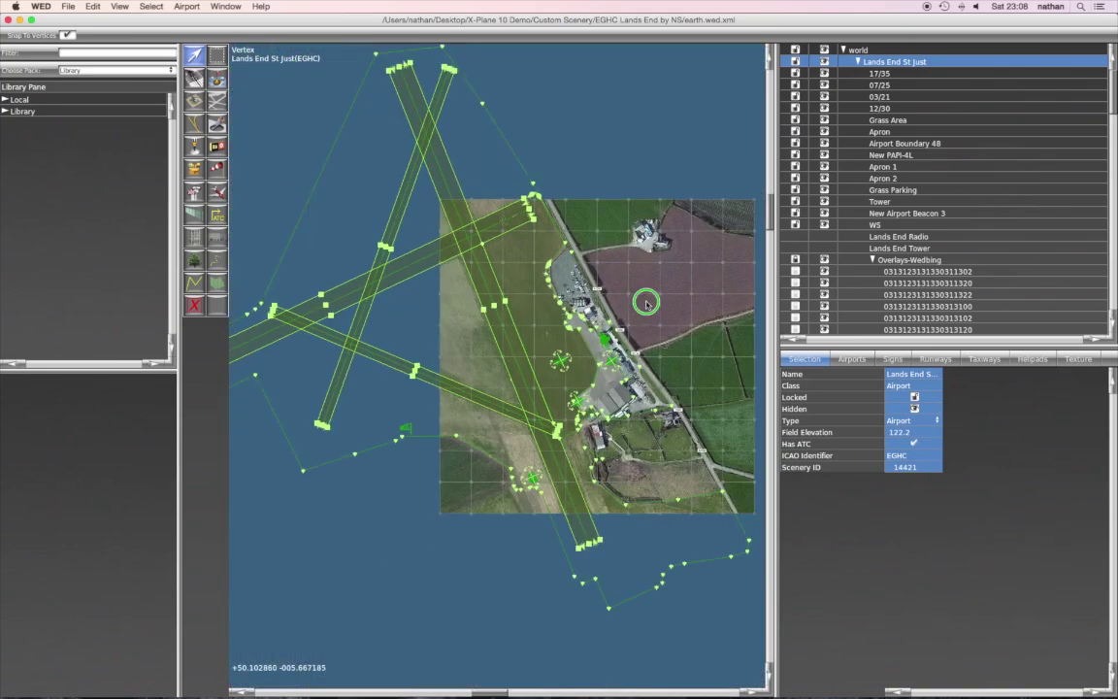
scroll(593, 299, "left", 1)
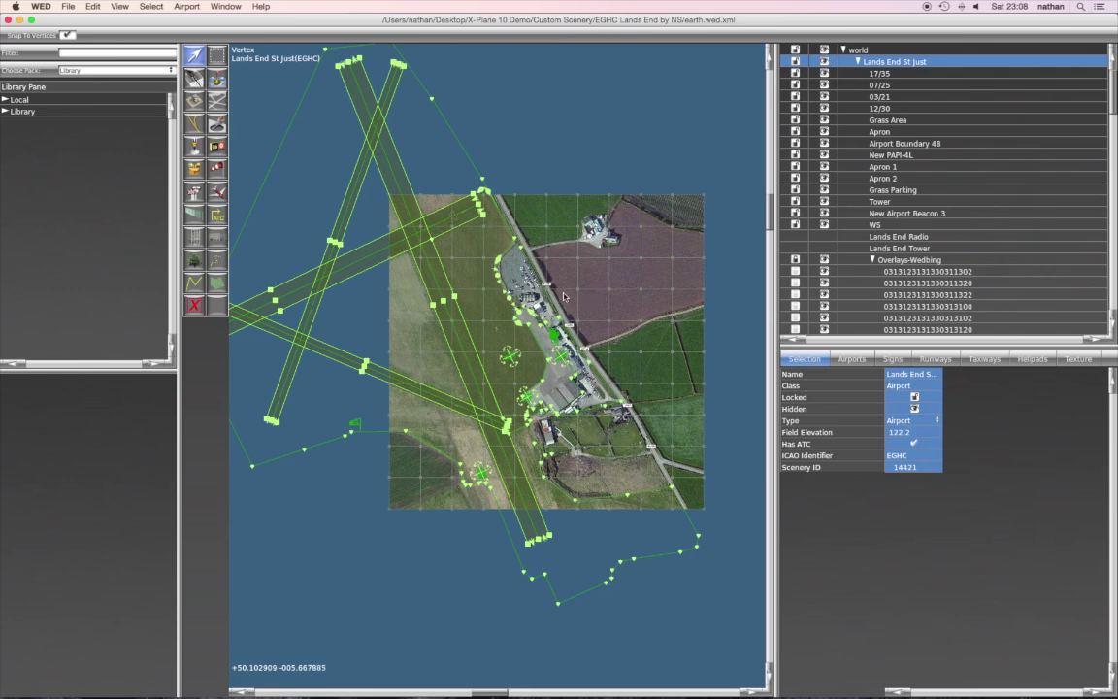
scroll(564, 296, "up", 5)
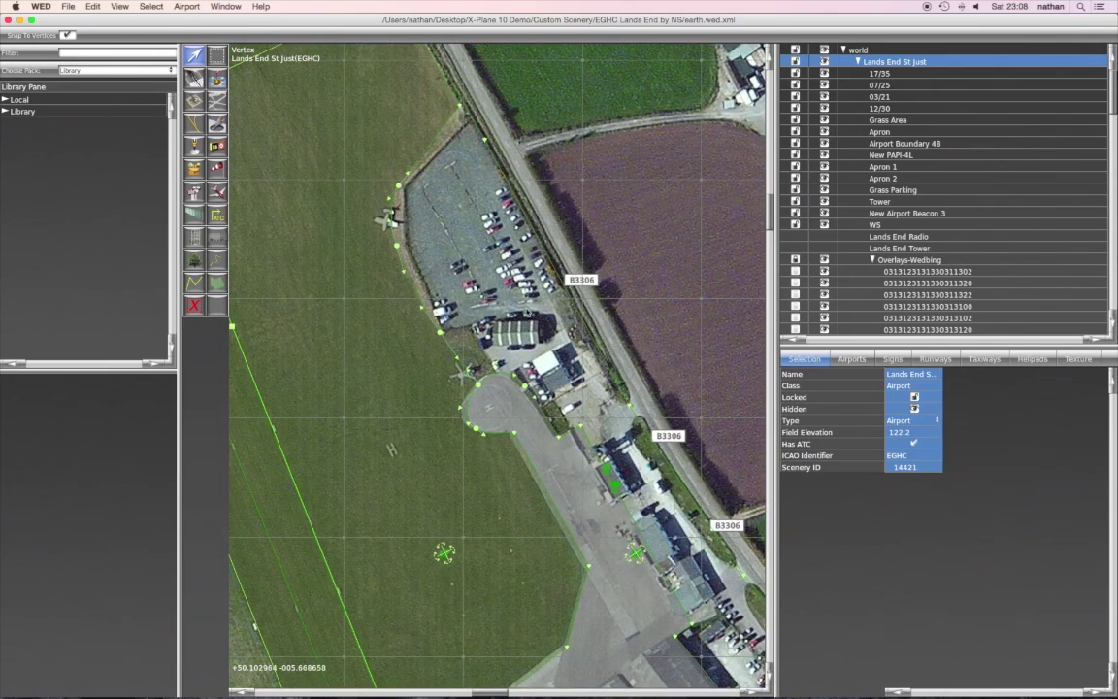
right_click_drag(530, 356, 543, 240)
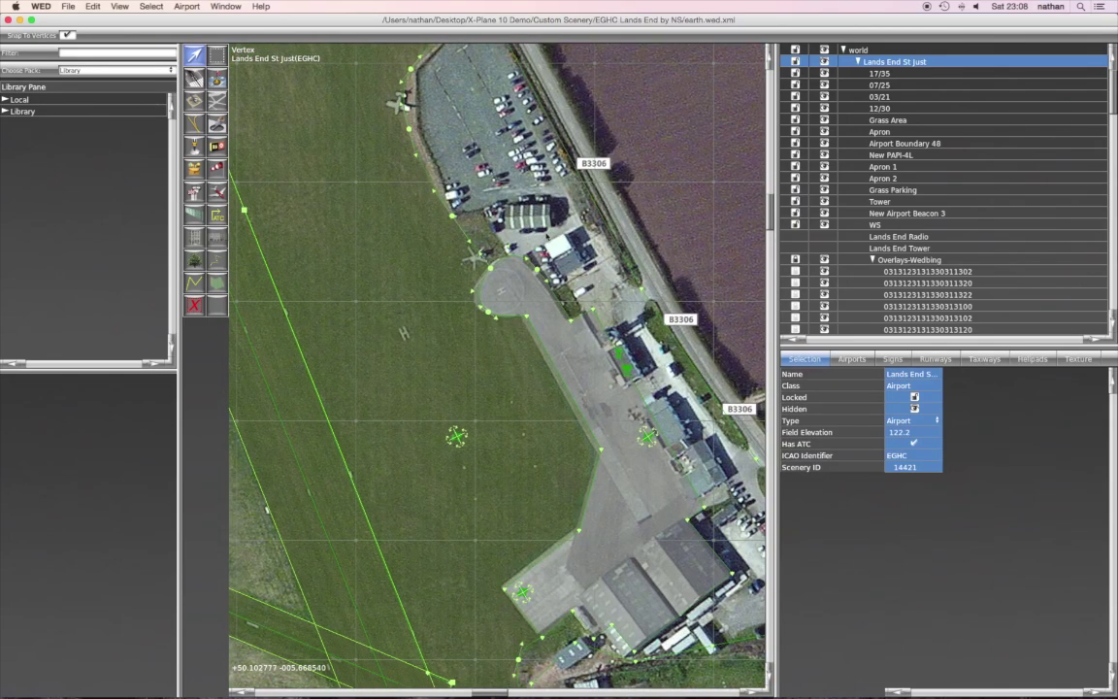